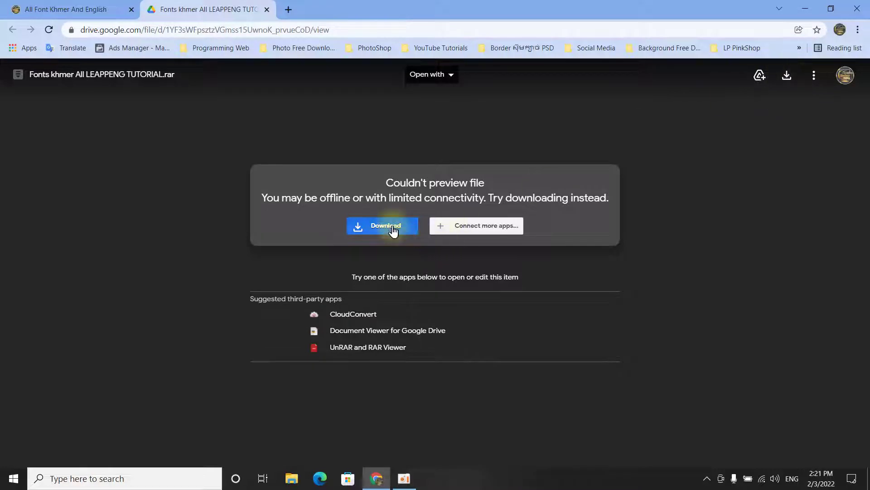
- Start downloading the Fonts khmer All LEAPPENG TUTORIAL.rar archive from Google Drive without a virus scan
click(795, 82)
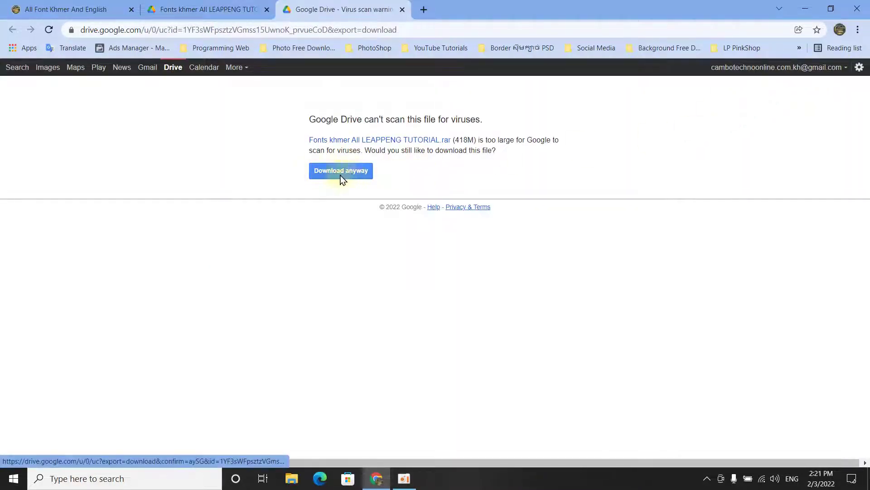
click(352, 175)
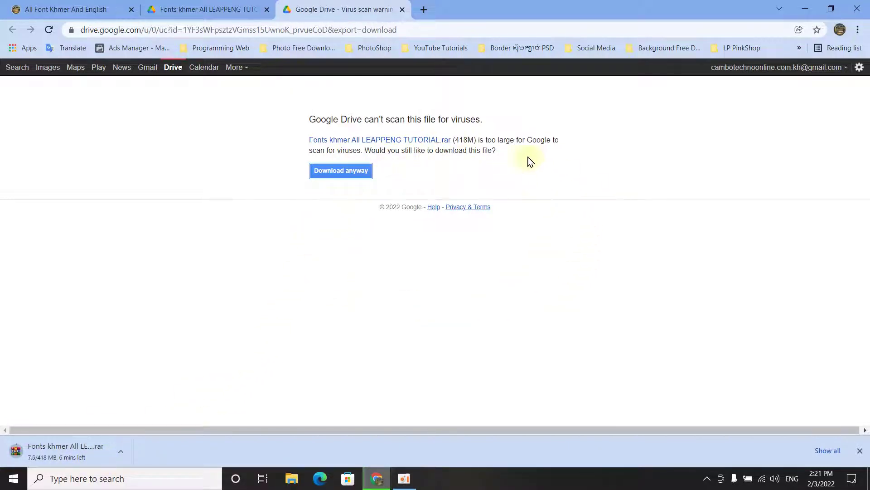
- Cancel the running archive download and close the browser
click(120, 451)
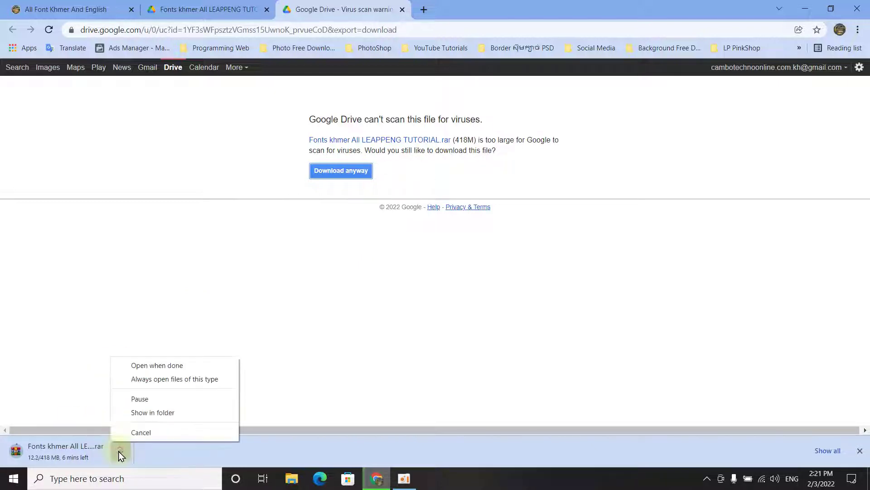
click(145, 433)
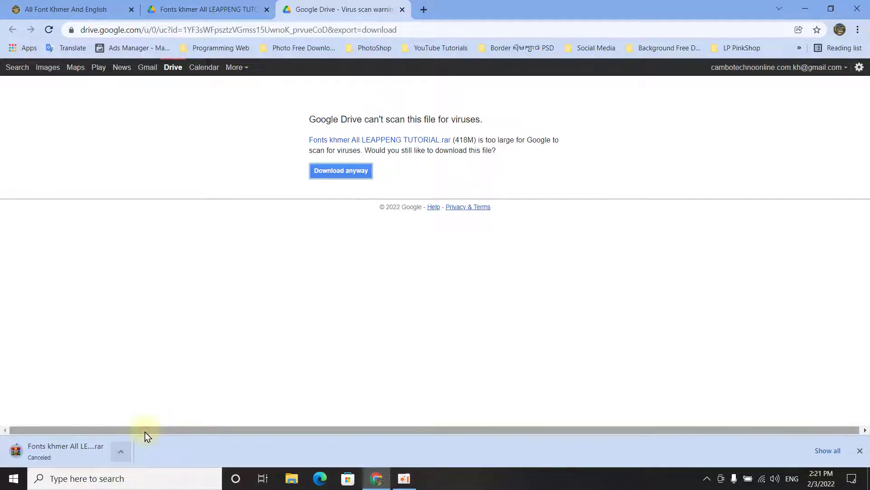
click(860, 451)
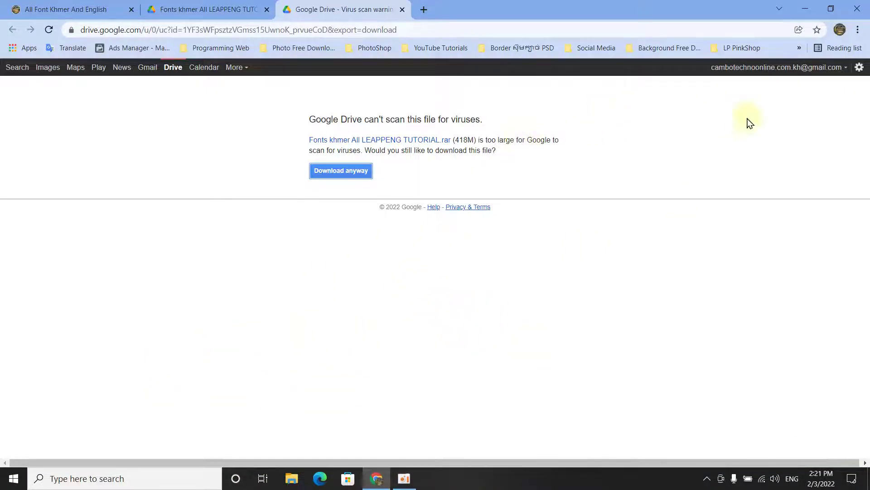
click(857, 8)
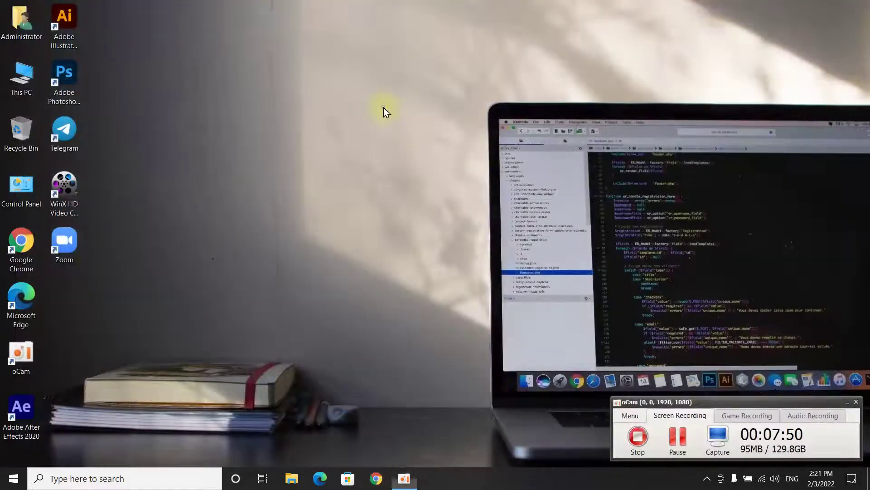
right_click(383, 109)
right_click(358, 116)
click(374, 149)
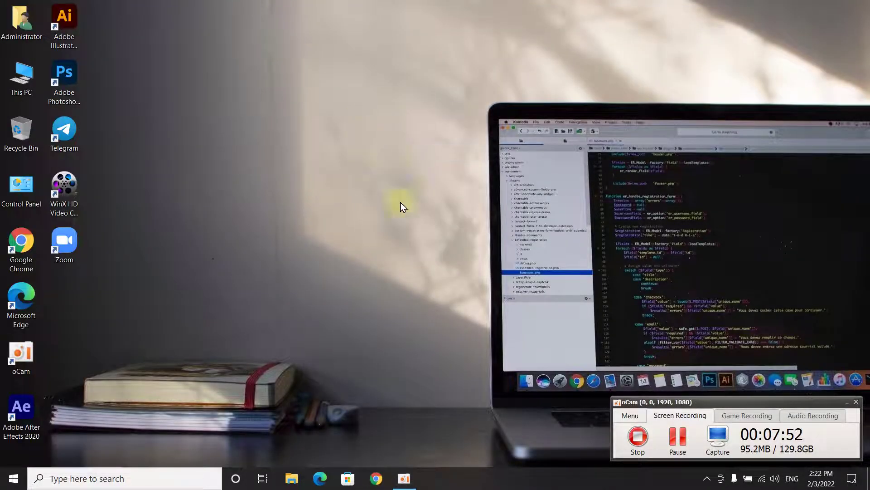
- Open the Font Khmer All folder on the All Programe (I:) drive in File Explorer and widen its Name column
click(291, 476)
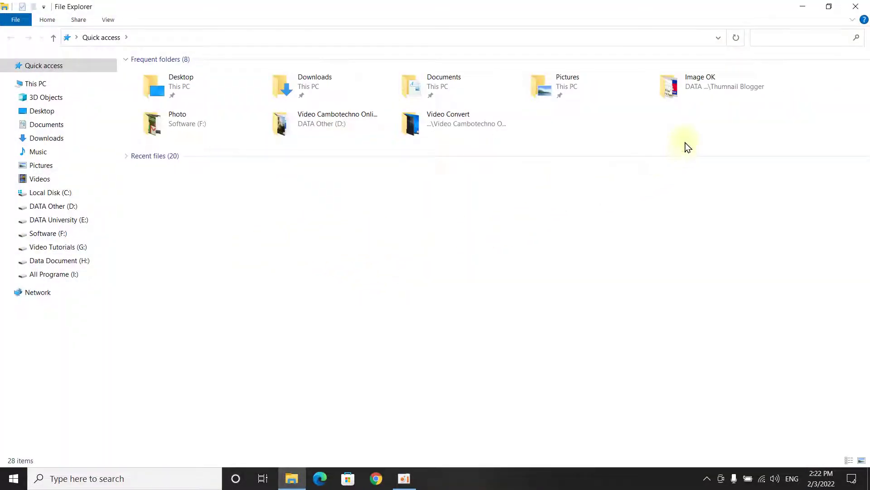
click(43, 144)
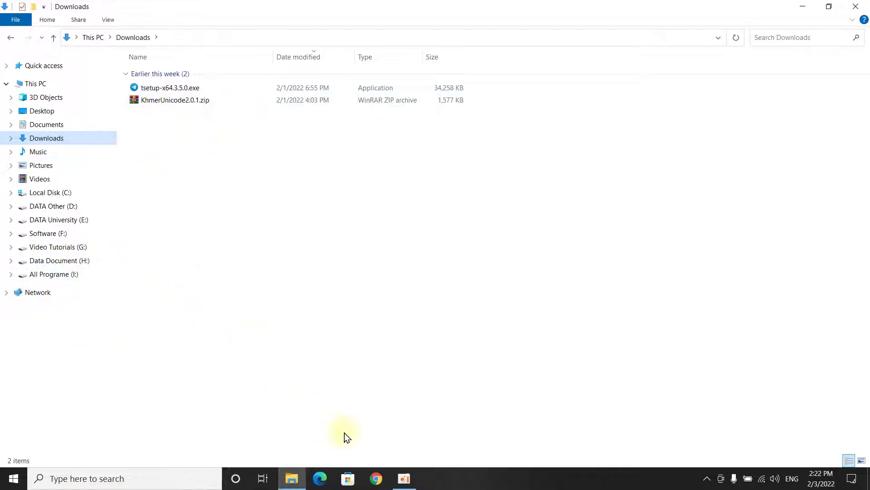
click(69, 278)
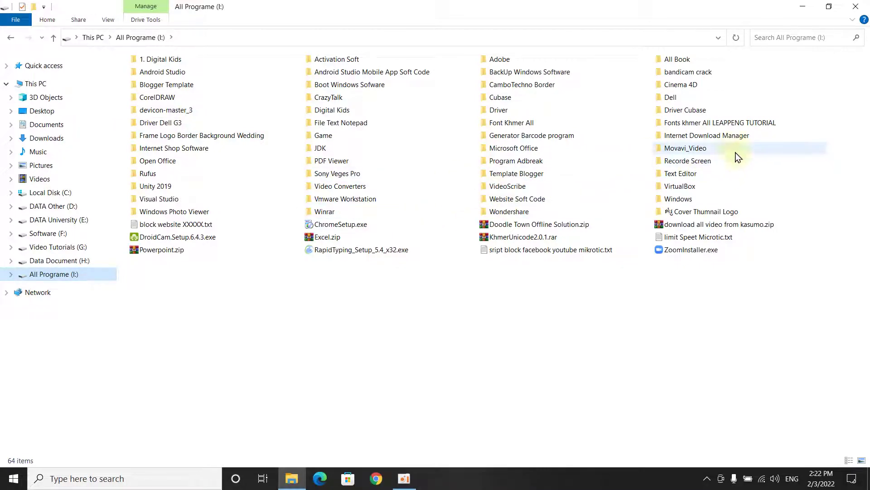
double_click(529, 124)
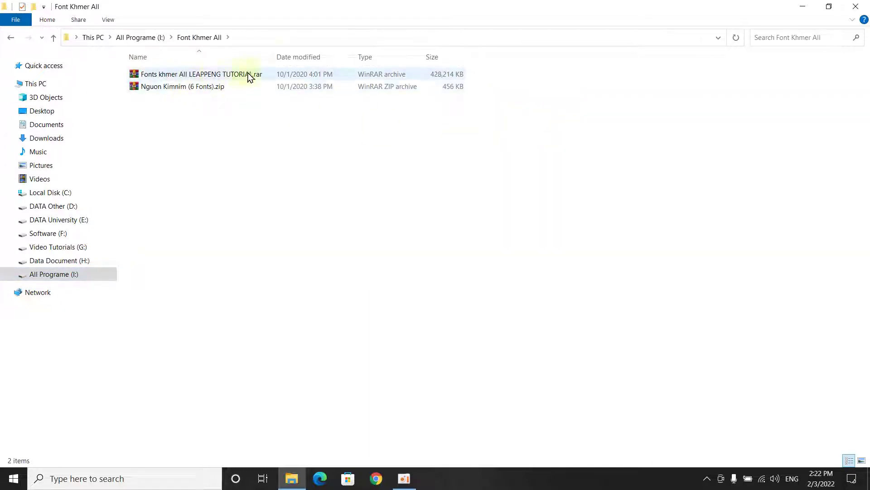
drag(278, 55, 313, 56)
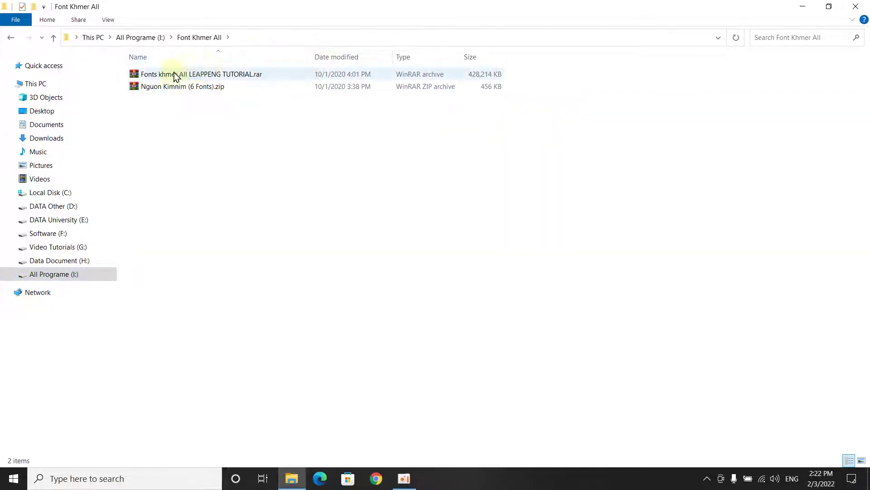
click(217, 79)
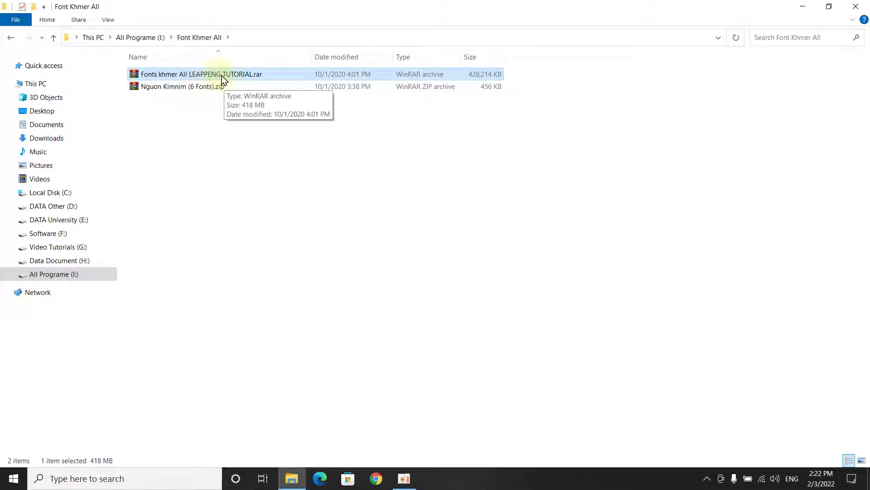
click(243, 76)
click(237, 73)
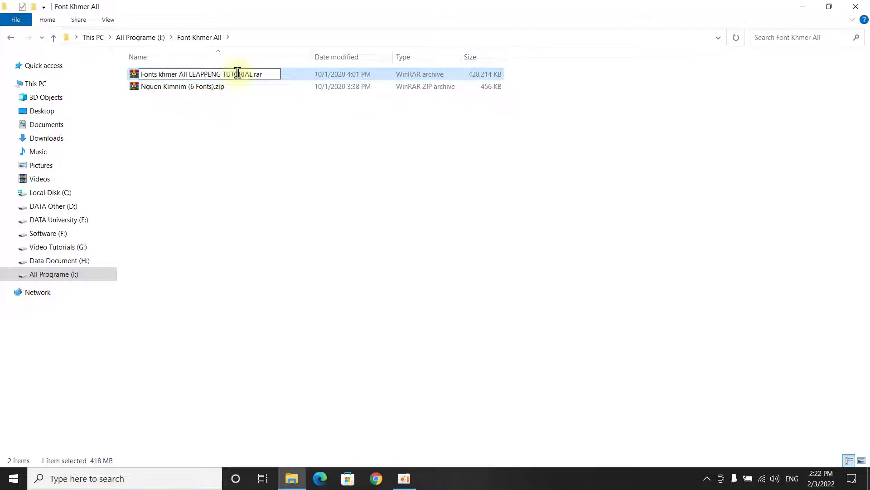
click(244, 106)
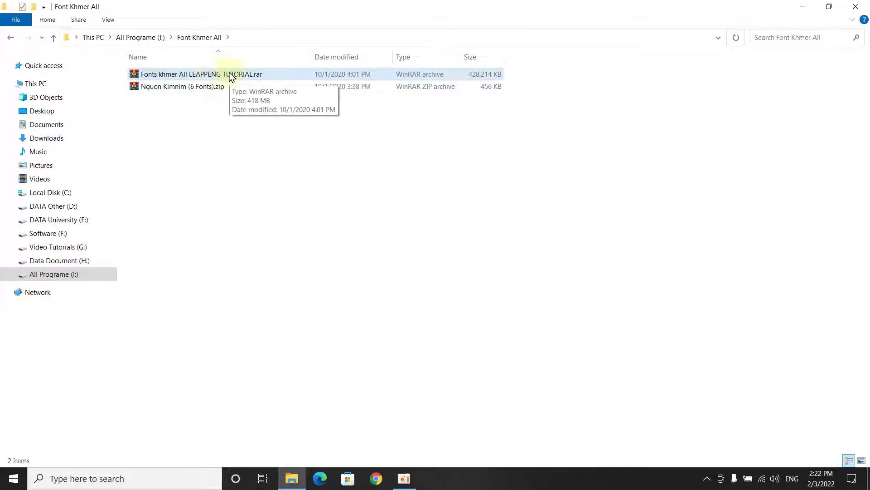
- Extract the folder from Fonts khmer All LEAPPENG TUTORIAL.rar into I:\Font Khmer All\Fonts khmer All LEAPPENG TUTORIAL and close WinRAR
double_click(210, 78)
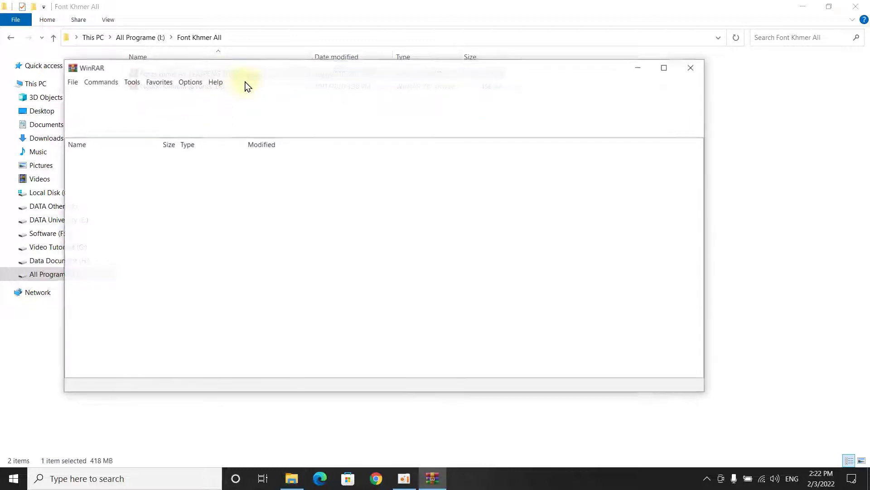
drag(230, 71, 259, 84)
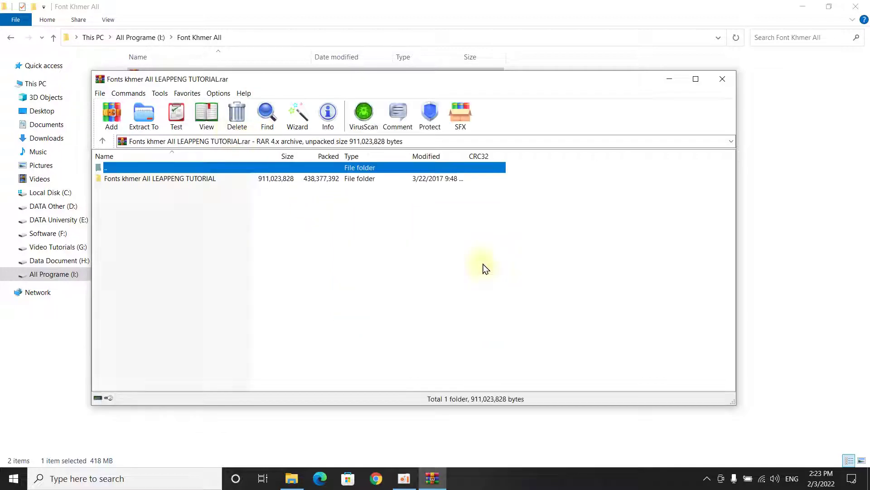
click(156, 179)
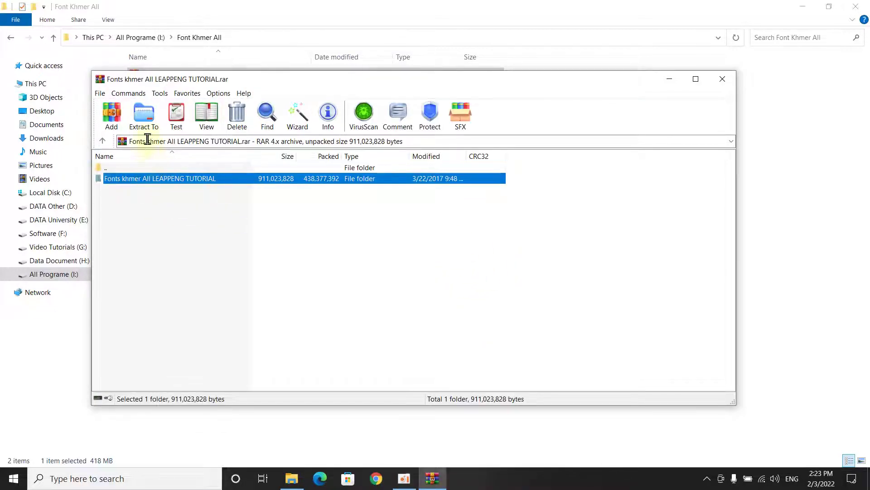
click(144, 119)
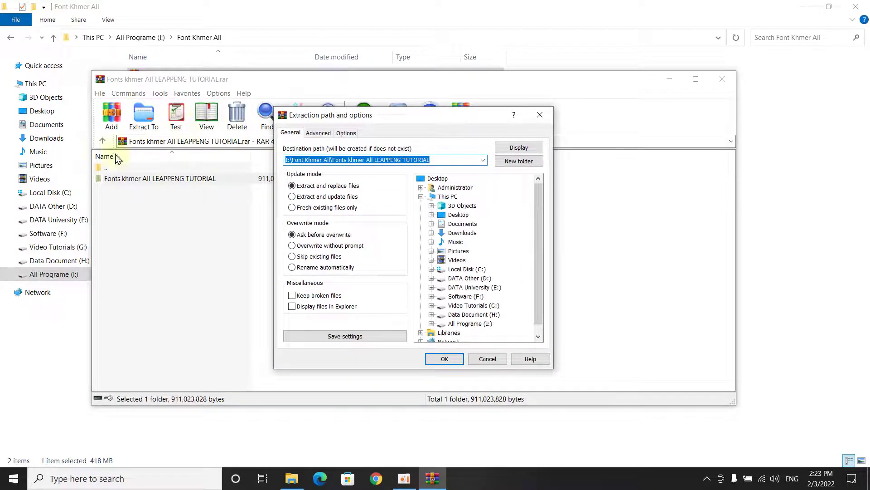
click(444, 359)
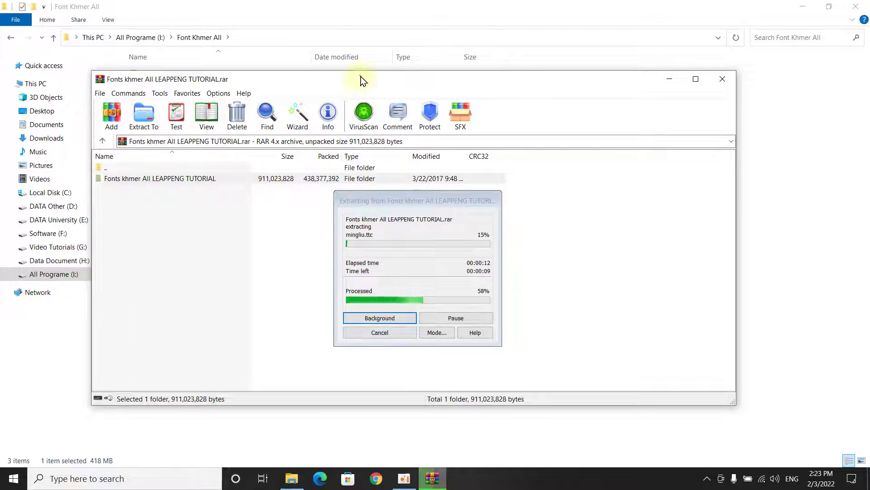
drag(361, 80, 387, 173)
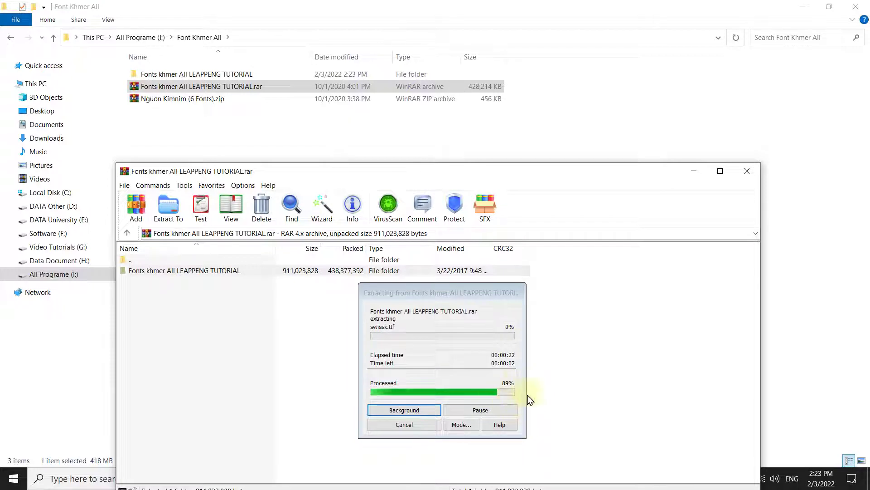
click(747, 171)
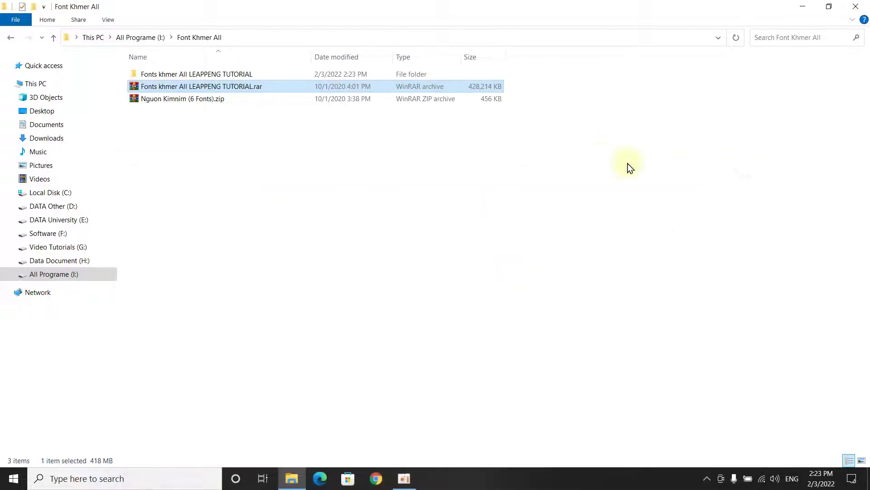
- Open the extracted Fonts khmer All LEAPPENG TUTORIAL folder and its inner folder of the same name, and widen the Name column
double_click(232, 78)
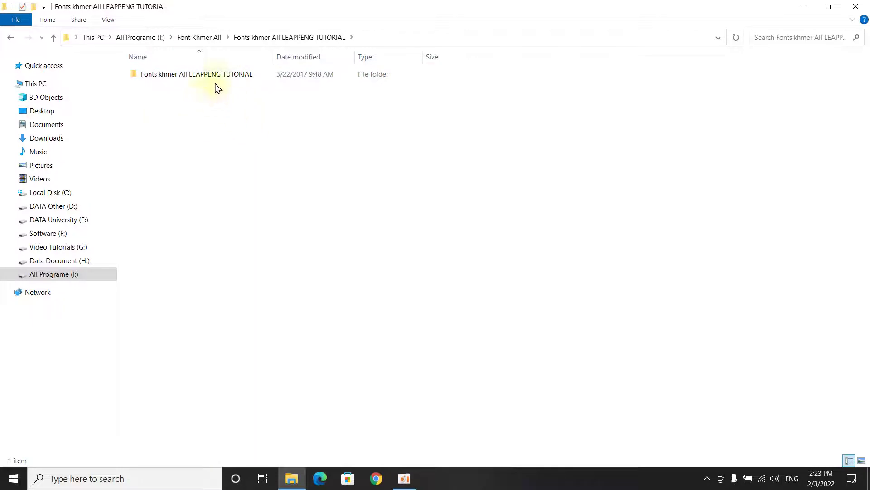
double_click(217, 77)
scroll(254, 140, down, 10)
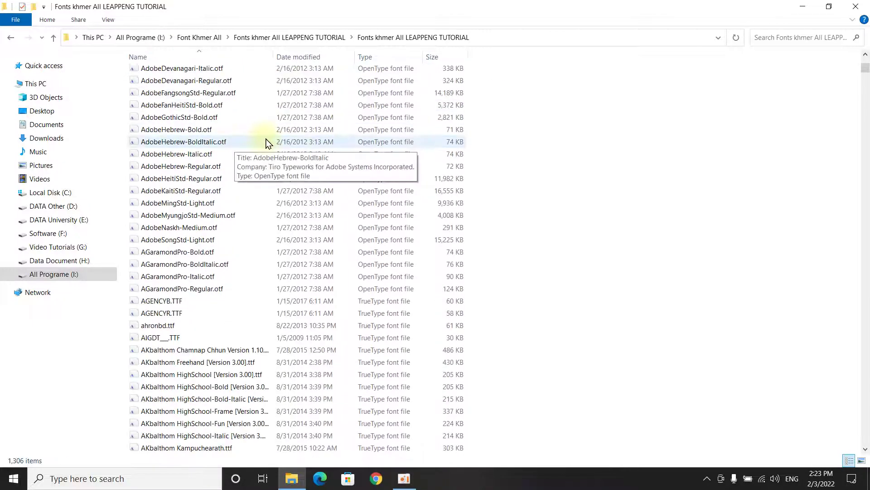
scroll(268, 143, down, 20)
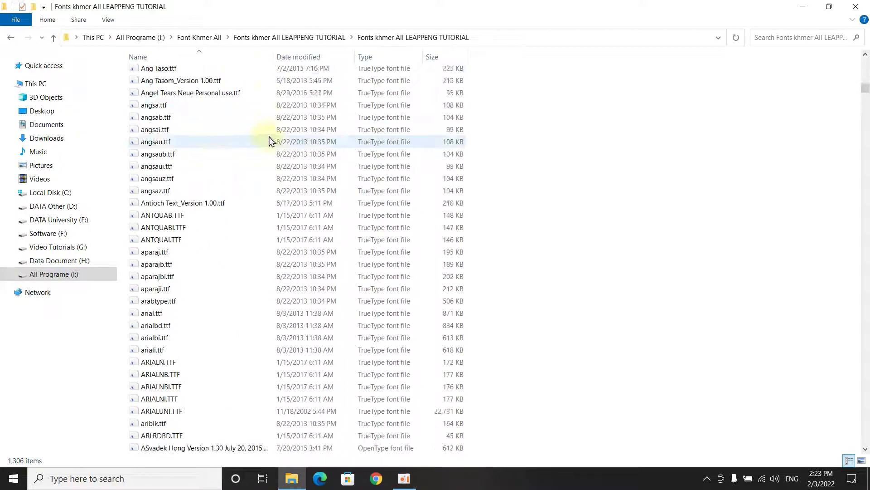
scroll(270, 141, down, 1)
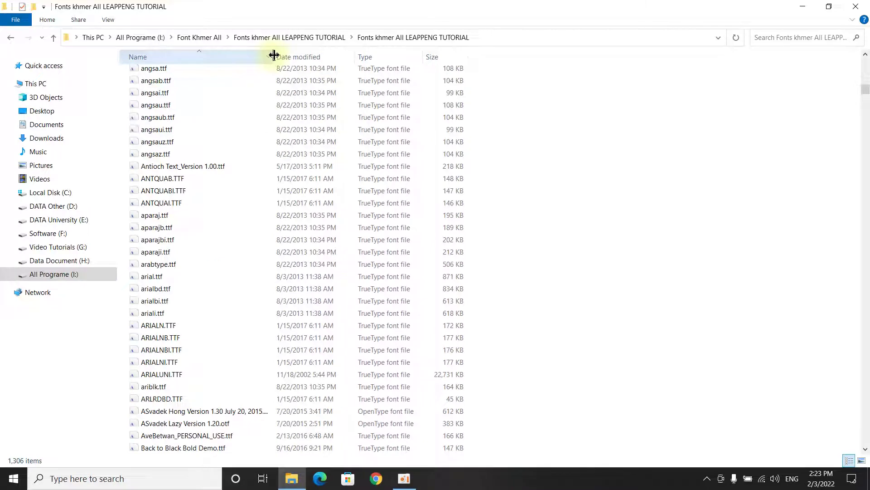
drag(273, 54, 329, 55)
- Look through the list of extracted font files, examining especially the Kh and Khmer fonts
scroll(256, 152, down, 14)
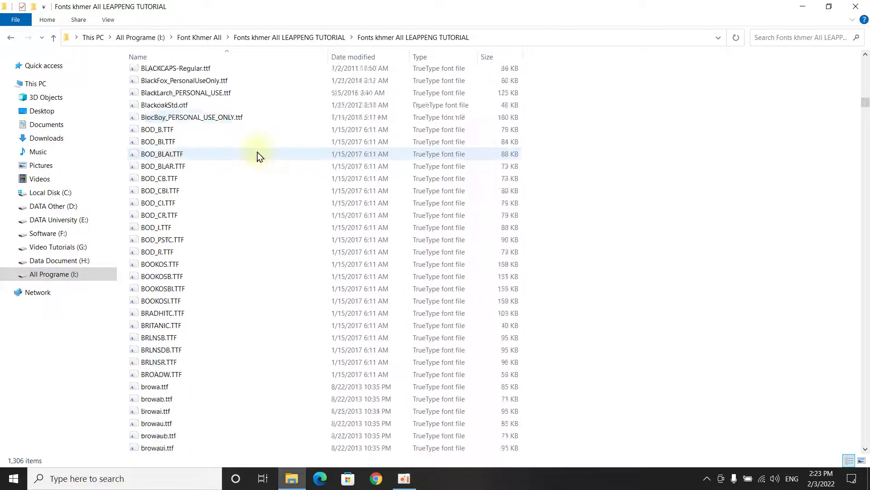
scroll(257, 156, down, 20)
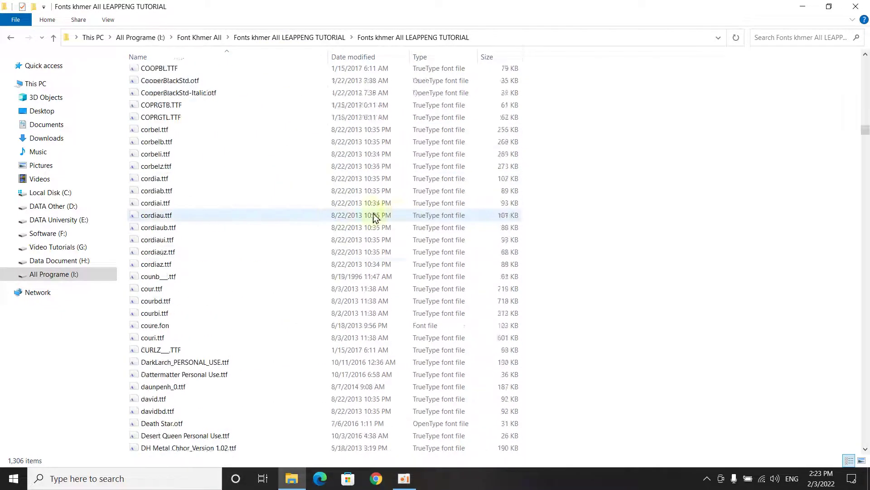
scroll(375, 218, down, 9)
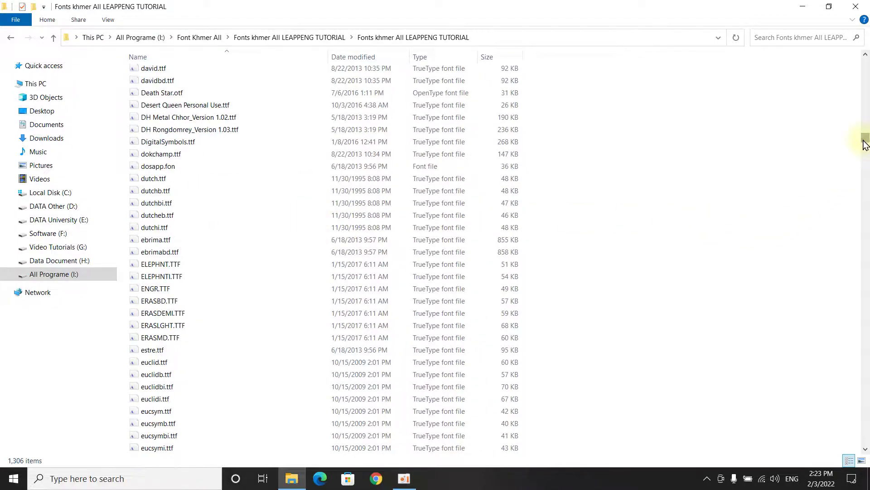
drag(865, 144, 865, 201)
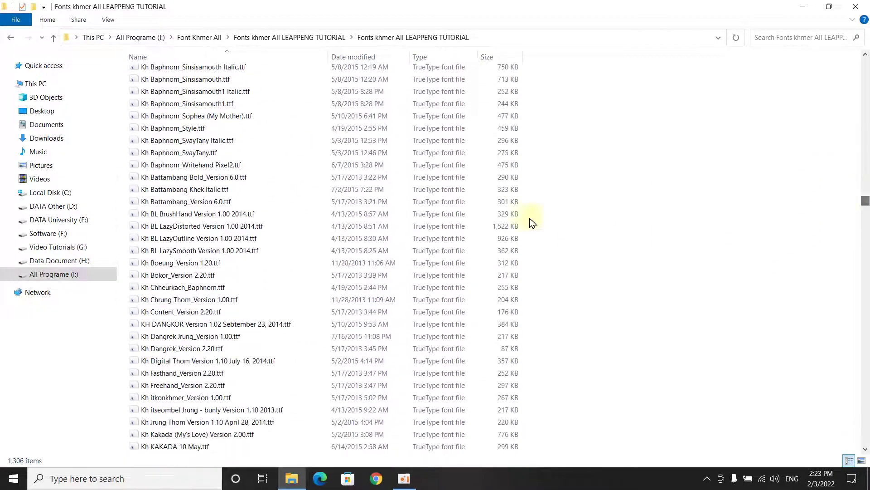
scroll(194, 218, up, 5)
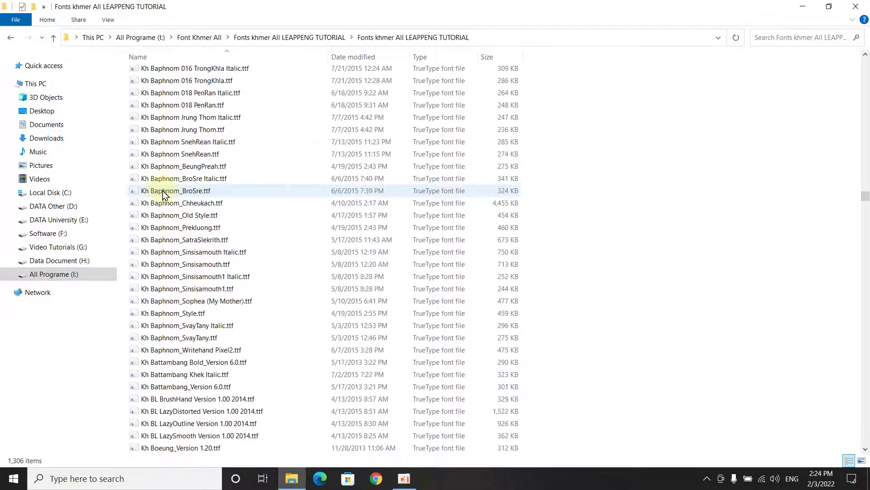
scroll(163, 195, down, 20)
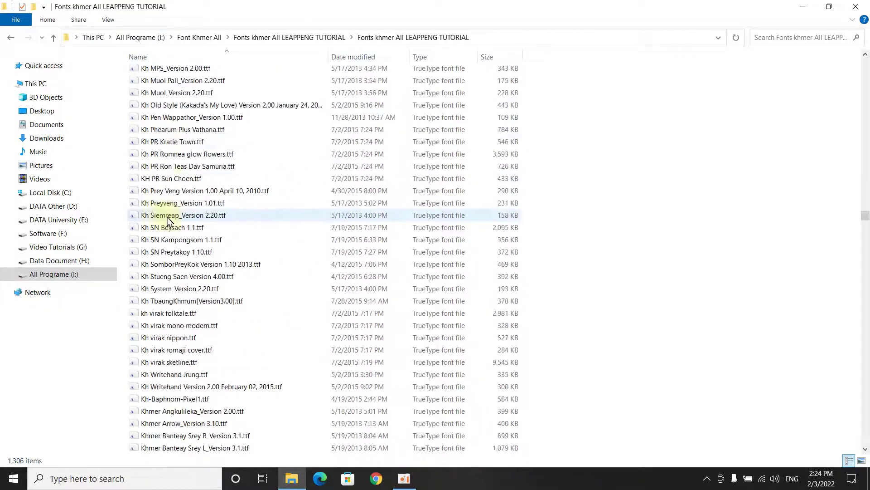
scroll(168, 222, down, 20)
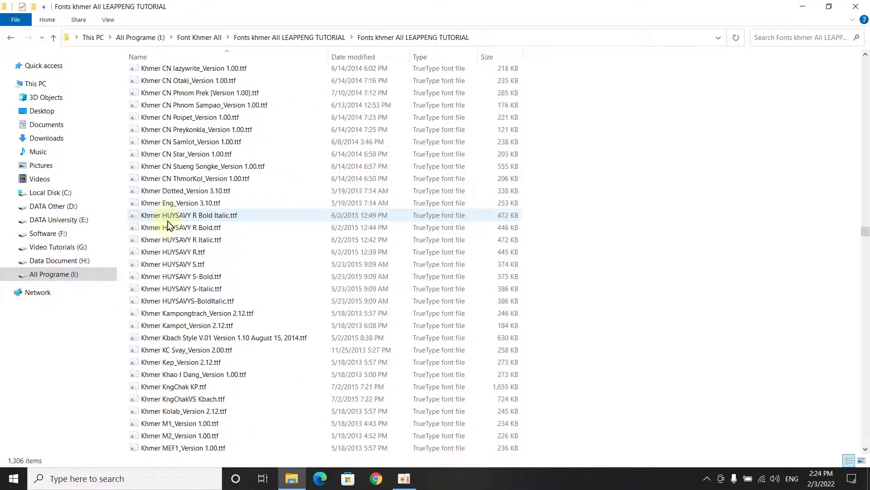
scroll(168, 225, down, 20)
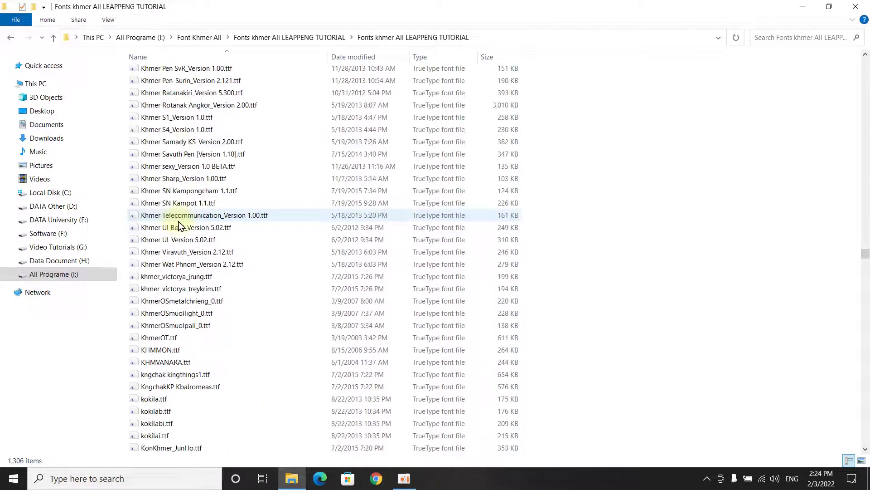
scroll(178, 226, down, 8)
scroll(288, 224, up, 11)
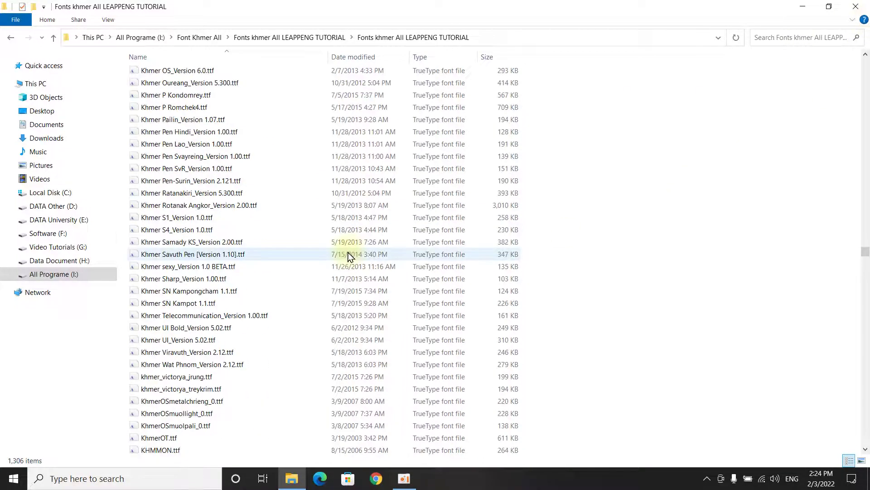
scroll(349, 257, up, 6)
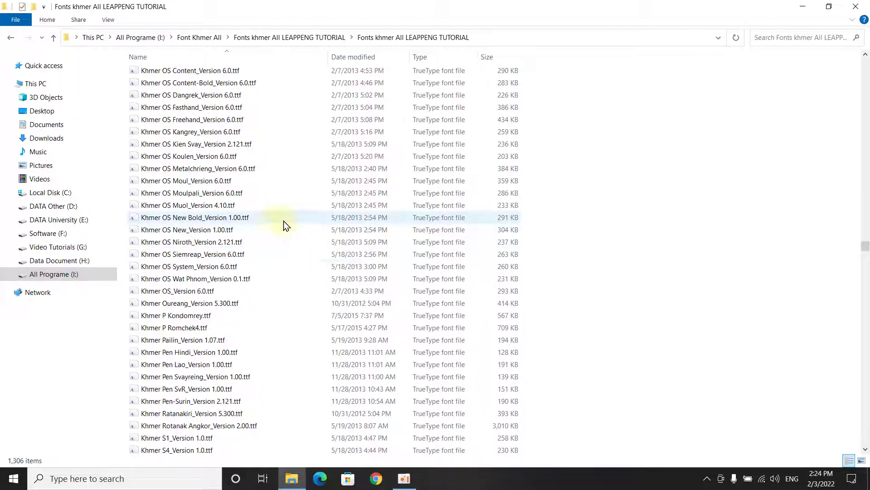
key(ctrl+a)
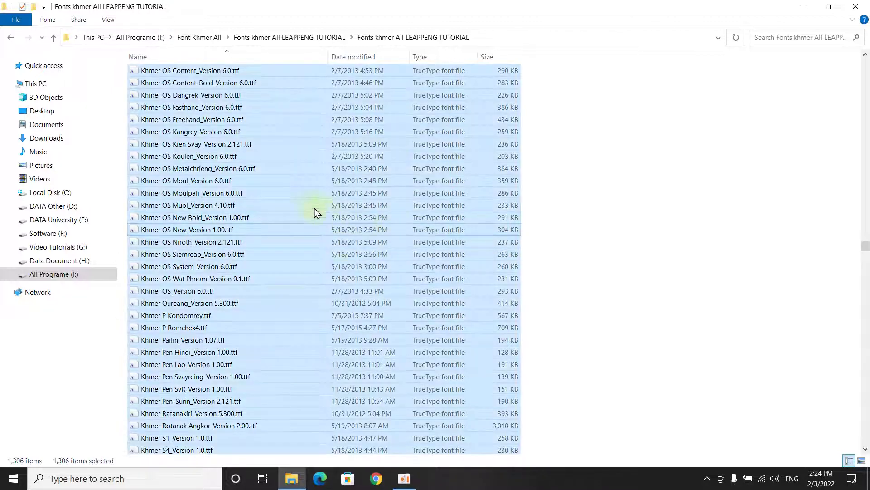
scroll(316, 212, up, 15)
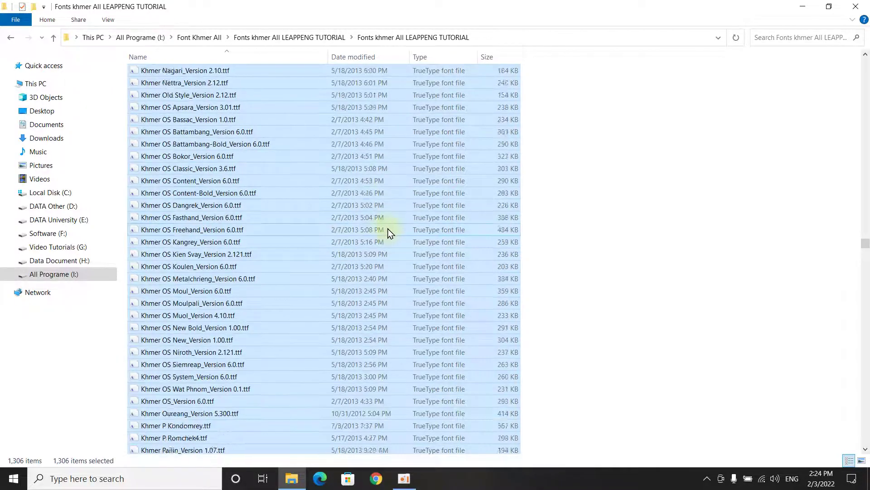
click(569, 201)
scroll(480, 233, up, 15)
drag(866, 232, 866, 63)
drag(127, 77, 652, 476)
click(660, 339)
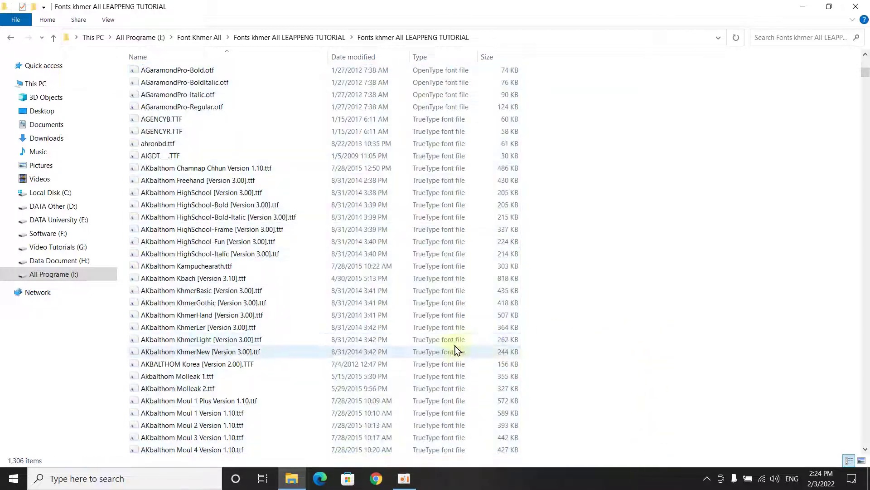
- Install every font file in the folder for all users, replacing the fonts that are already installed for all current items
click(358, 330)
key(ctrl+a)
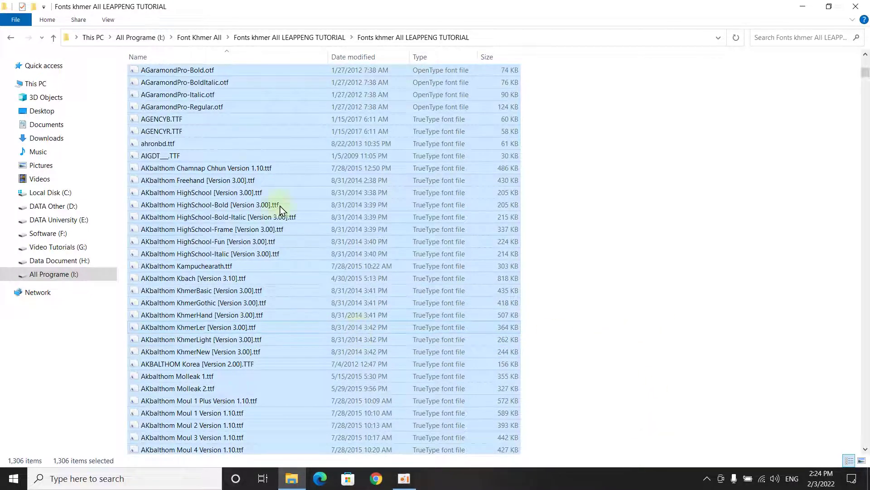
right_click(208, 107)
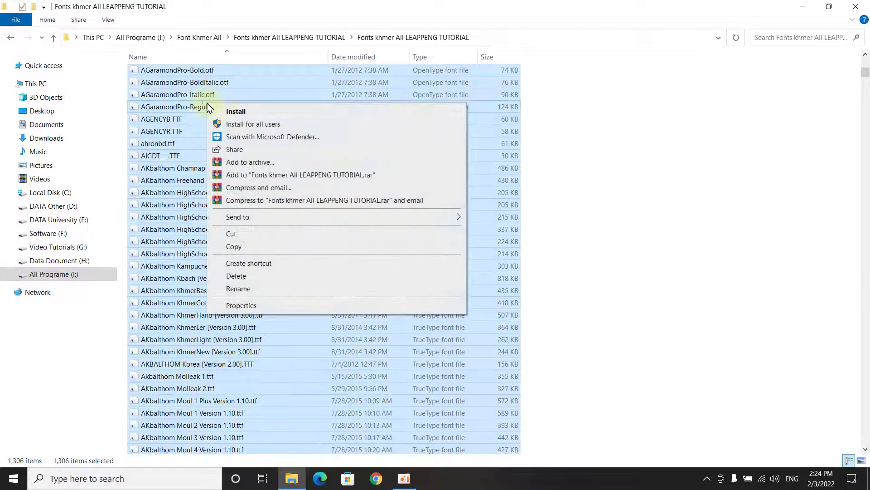
click(276, 113)
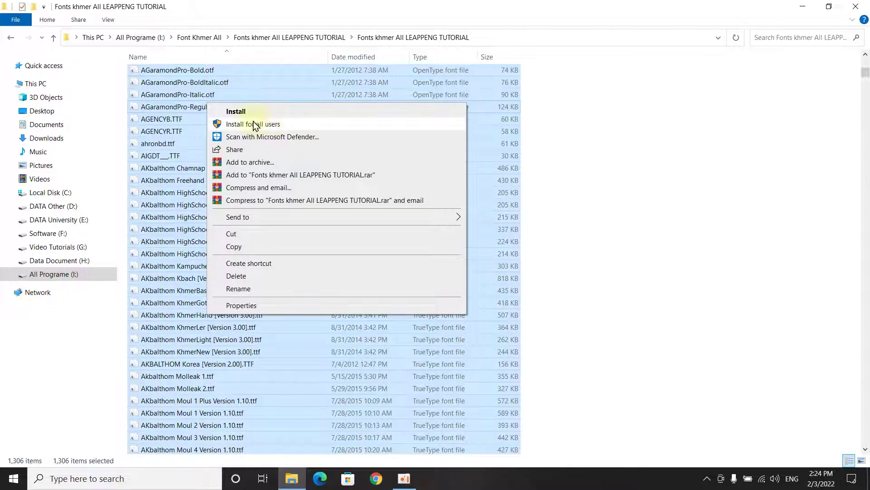
click(284, 126)
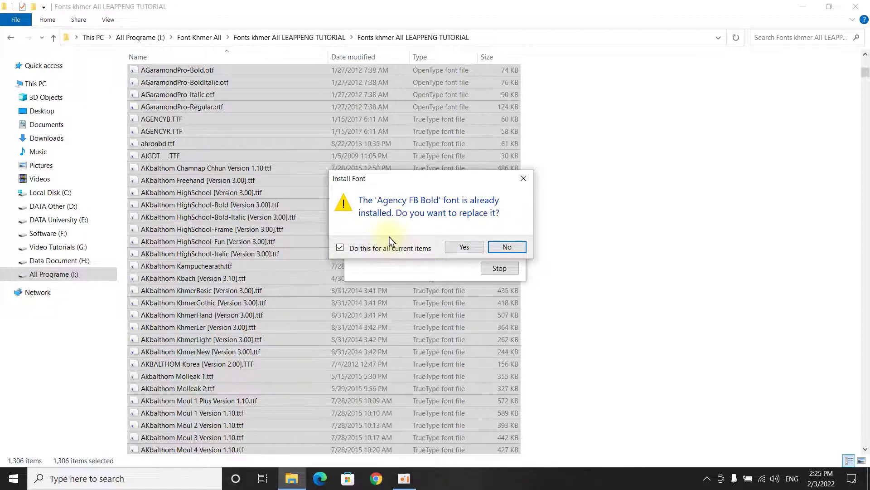
click(465, 247)
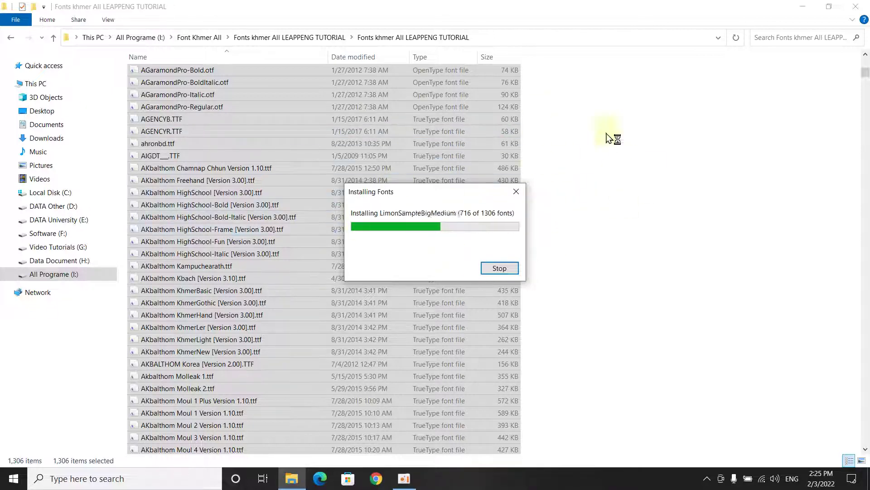
click(803, 6)
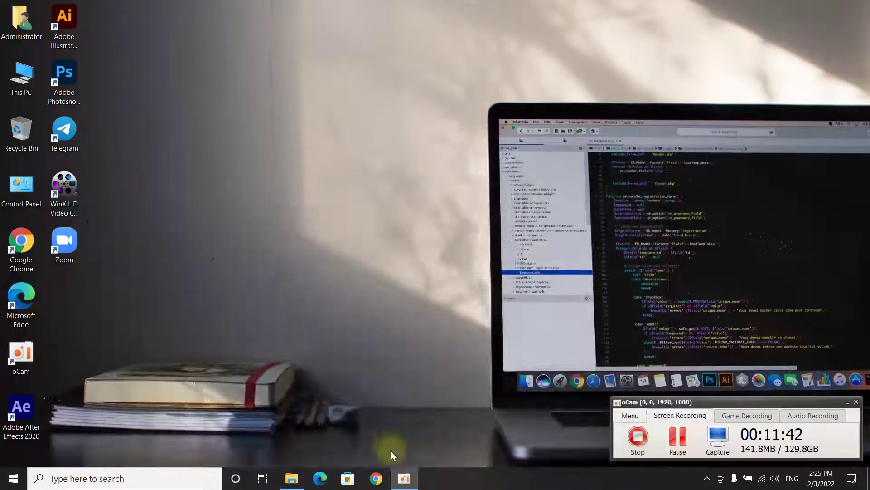
click(290, 477)
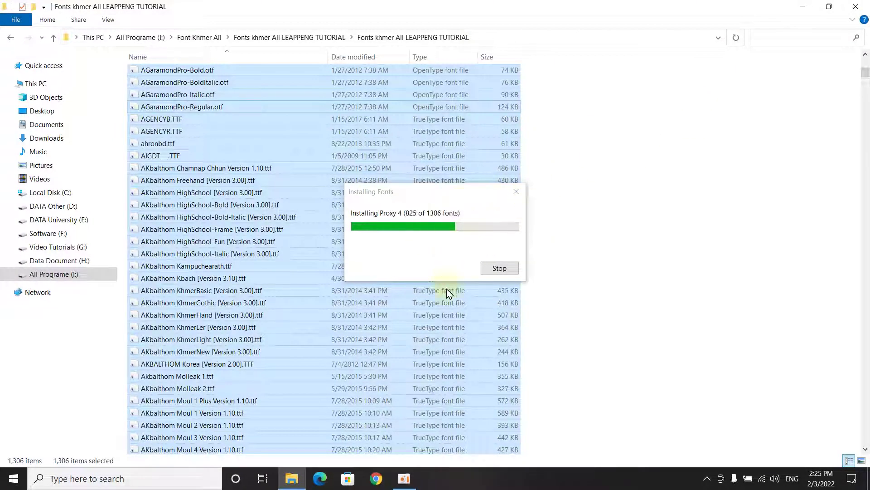
- Switch to Google Chrome and open the website cambotechnoonline.blogspot.com
click(378, 484)
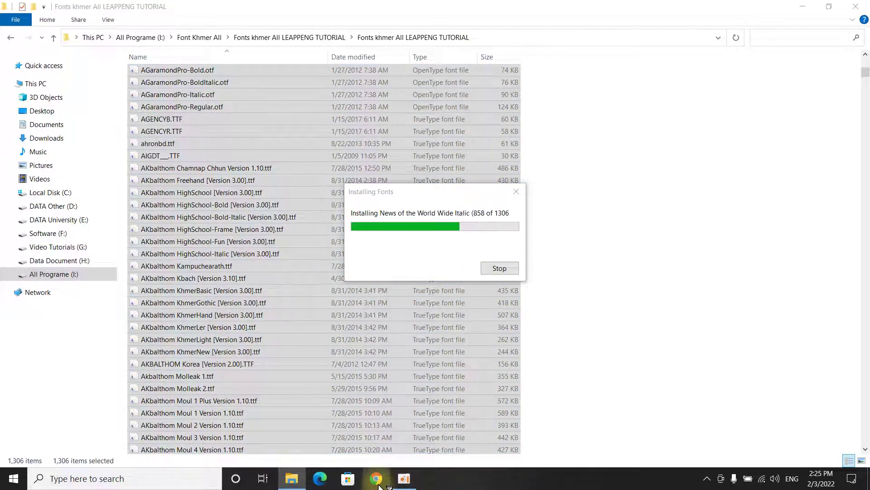
click(455, 253)
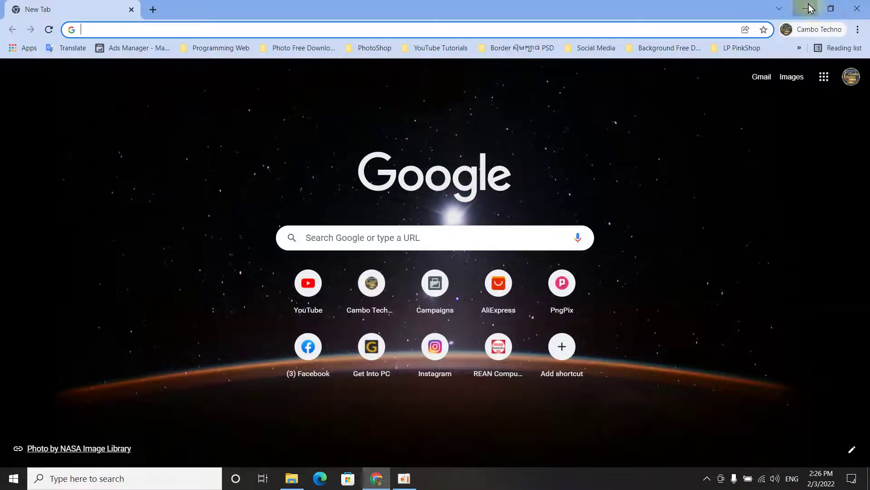
click(809, 7)
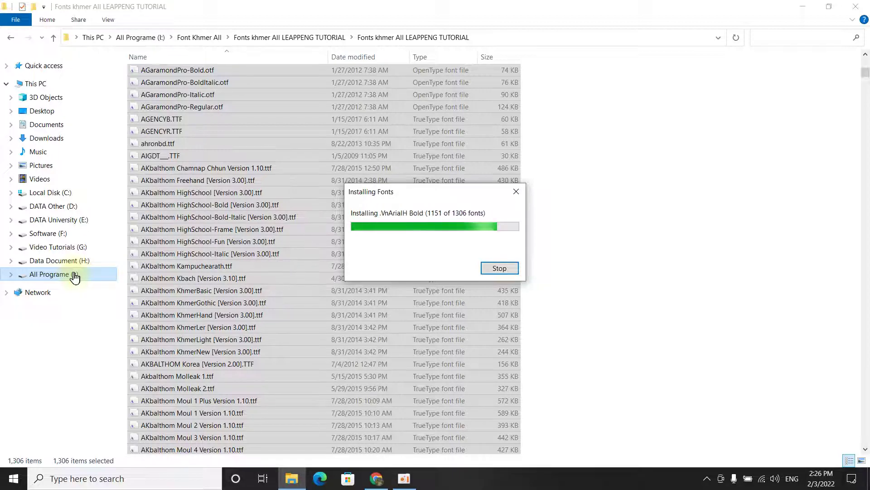
click(376, 478)
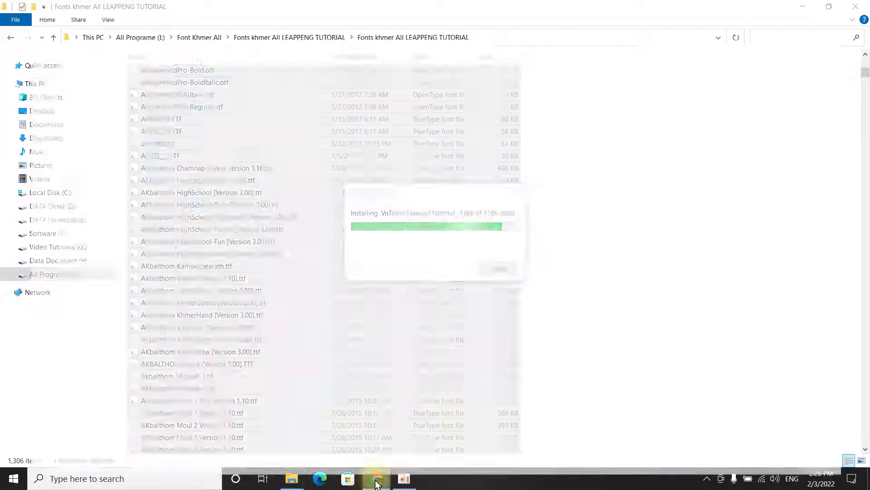
click(255, 28)
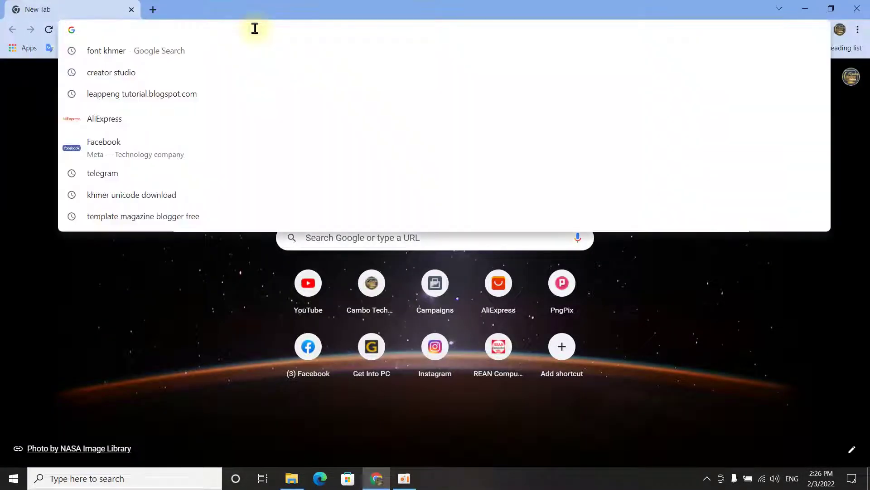
text(cambotechnoonline.blogspot.com)
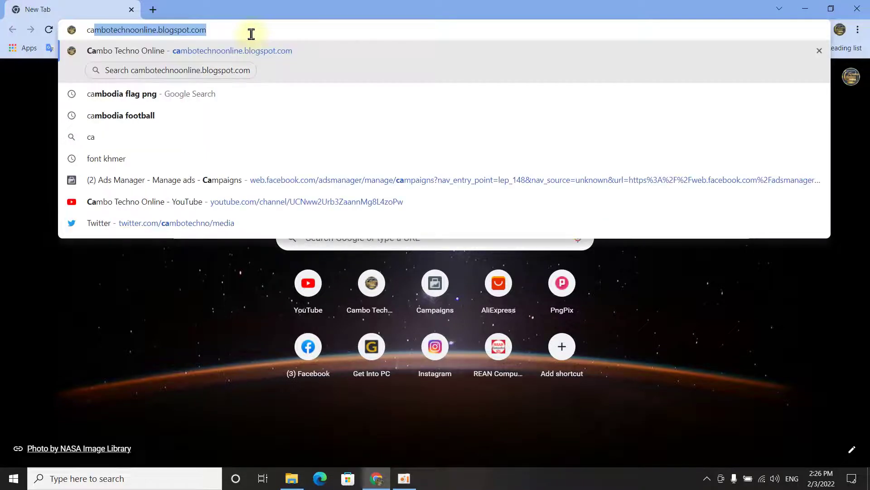
key(Return)
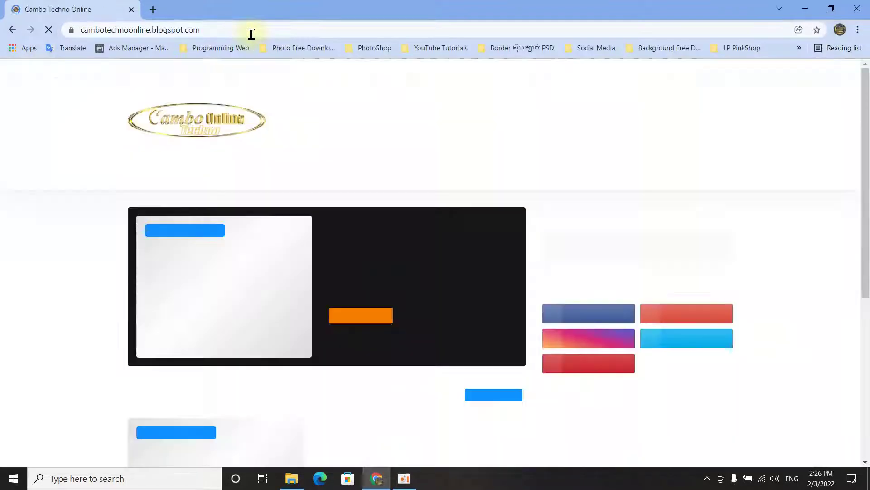
- Look through the blog's home page, examining its recent posts, category navigation and sidebar
scroll(474, 204, down, 5)
scroll(476, 204, down, 4)
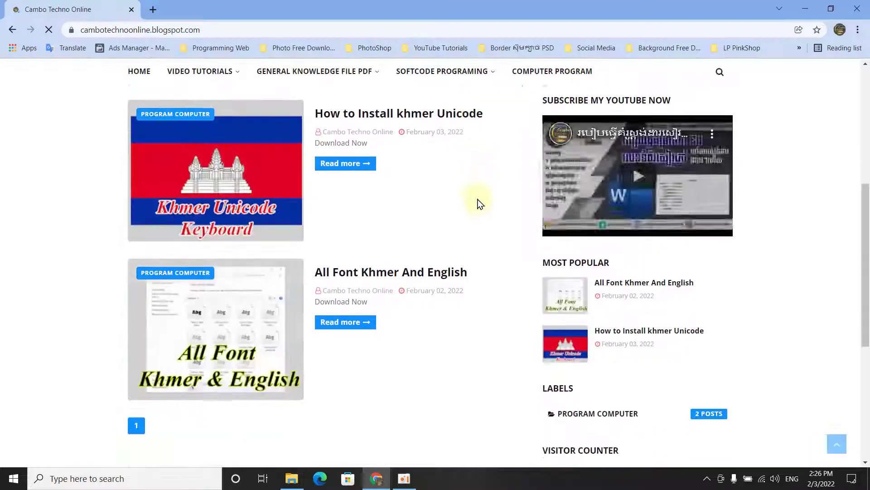
scroll(478, 204, up, 5)
scroll(480, 204, down, 3)
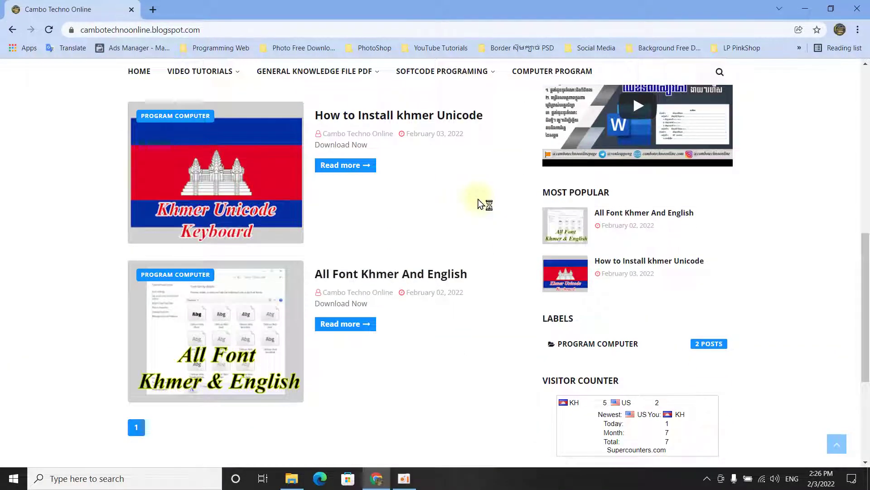
scroll(482, 204, up, 7)
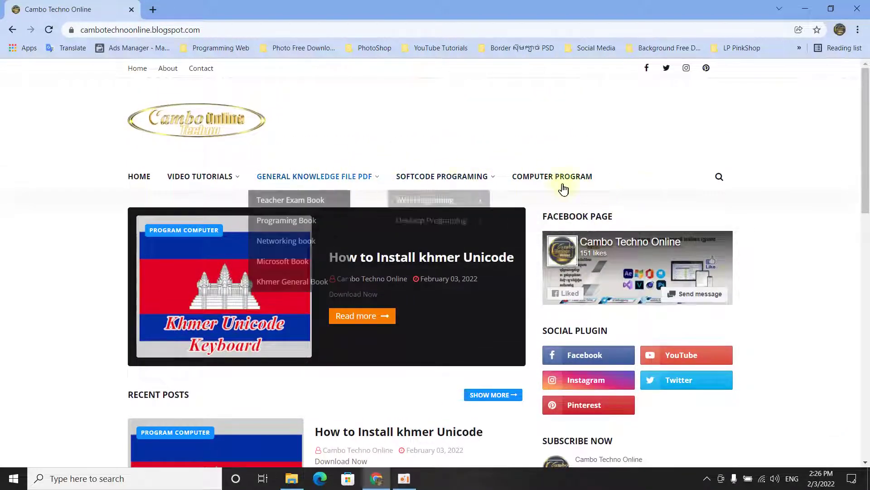
mouse_move(352, 186)
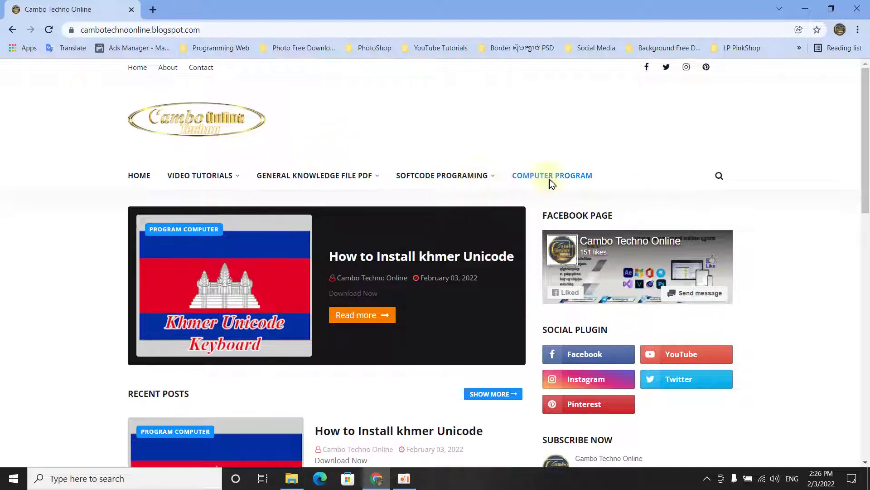
scroll(552, 181, down, 5)
scroll(536, 186, up, 6)
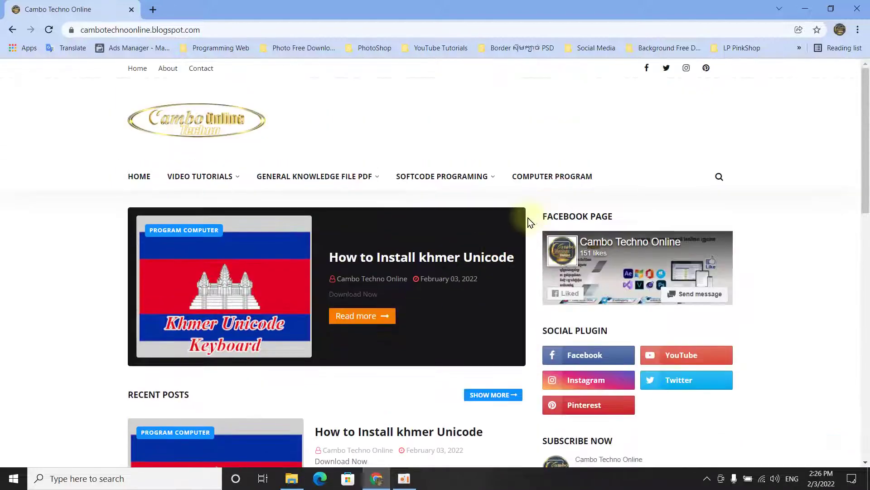
scroll(588, 159, down, 6)
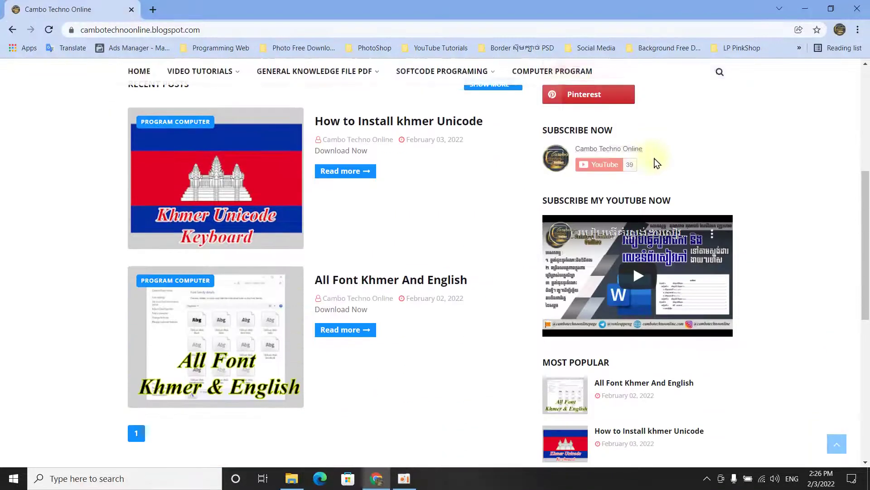
scroll(655, 163, up, 6)
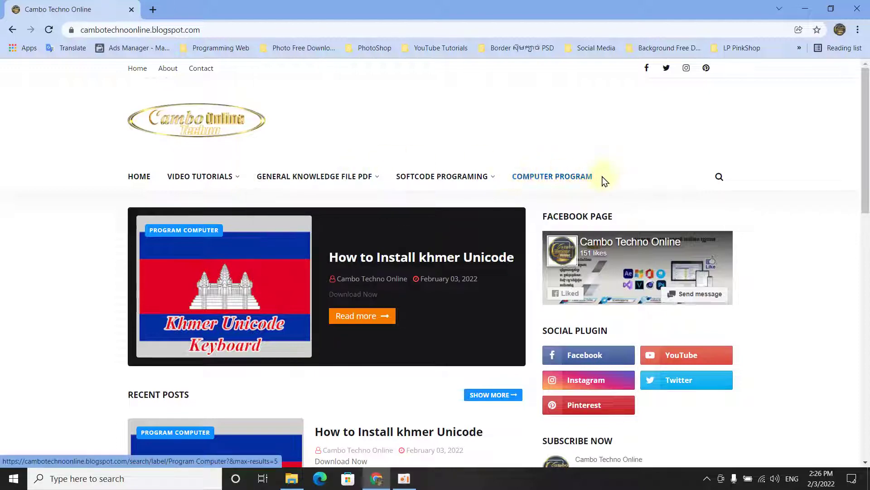
scroll(657, 163, down, 5)
scroll(668, 168, down, 3)
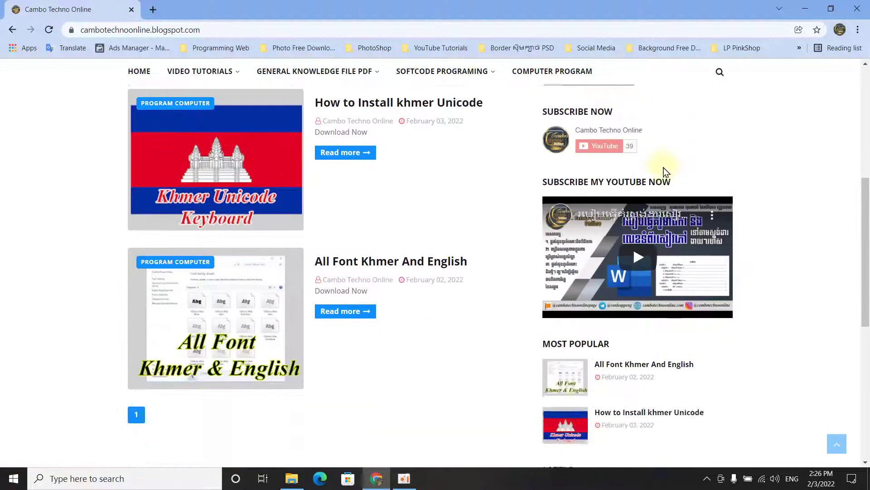
- Return to File Explorer, close the font folder window, and close Chrome as well
click(294, 481)
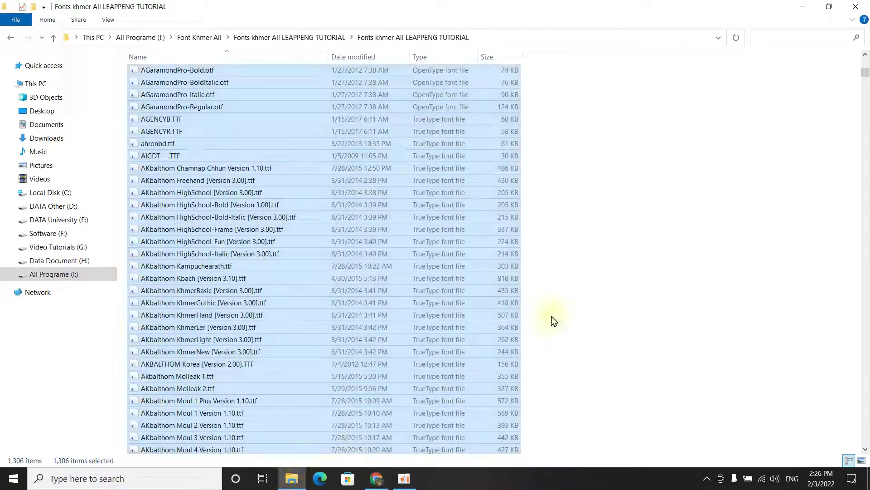
scroll(427, 190, down, 3)
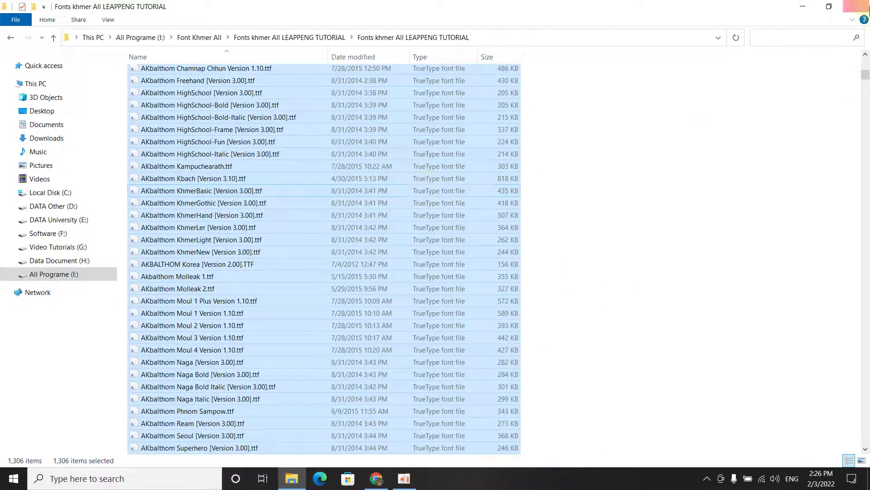
click(855, 7)
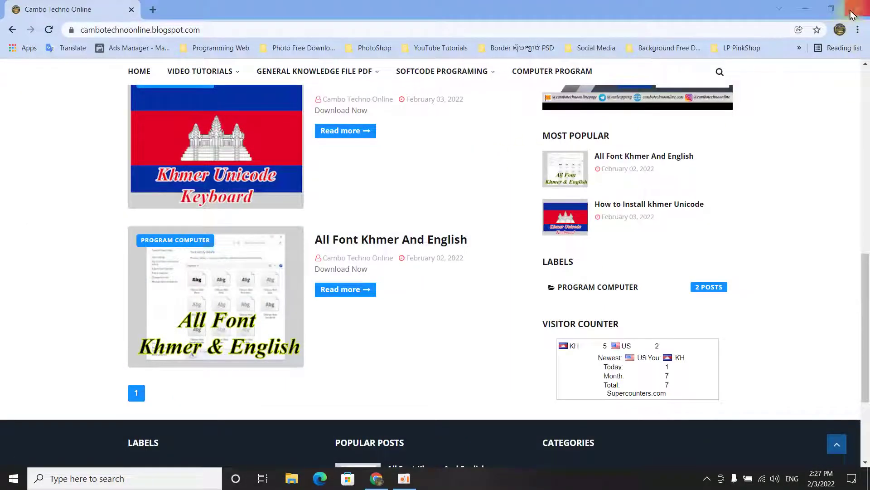
click(805, 9)
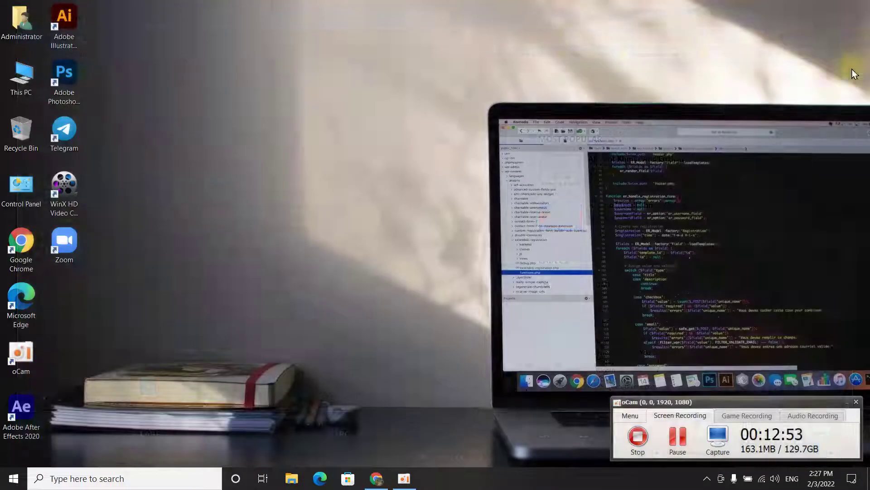
- Refresh the Windows desktop
right_click(390, 156)
click(435, 194)
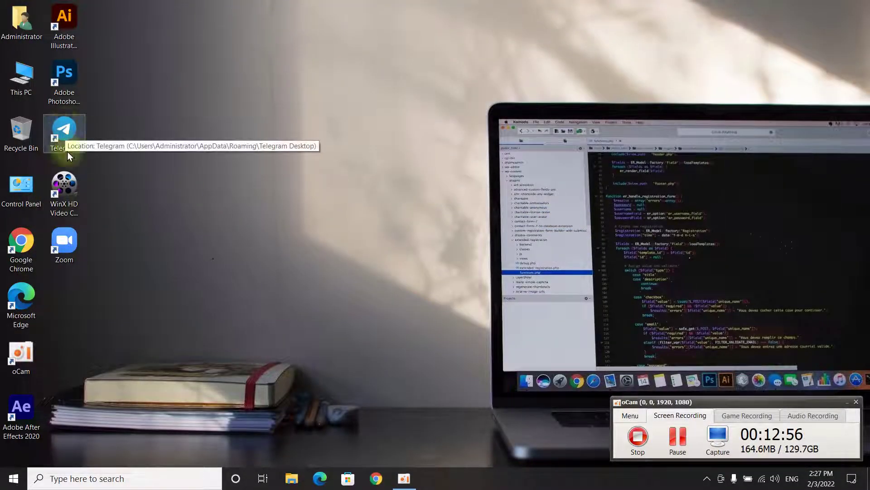
right_click(159, 180)
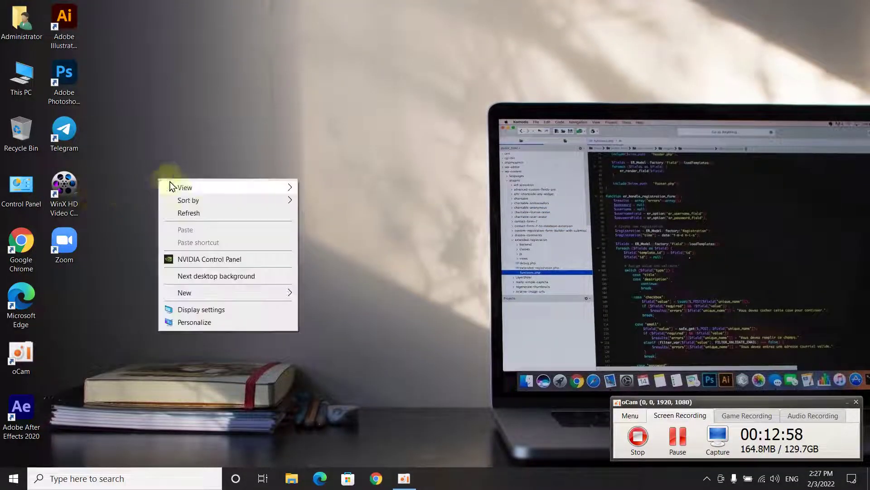
click(74, 349)
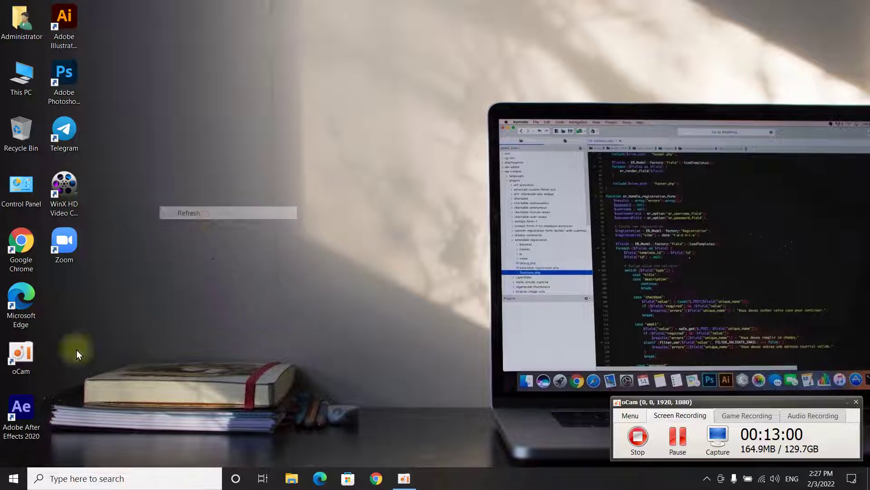
- Show the Restart option among the computer's power choices and dismiss it without restarting
click(14, 479)
click(13, 453)
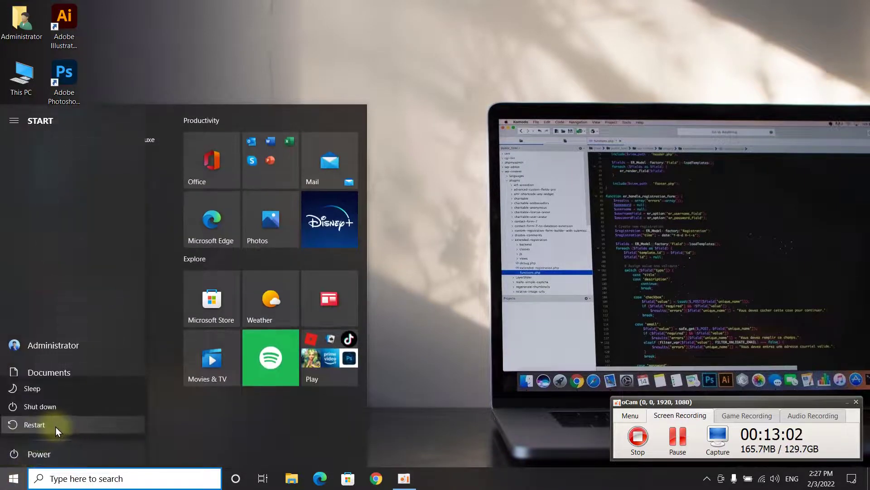
click(456, 353)
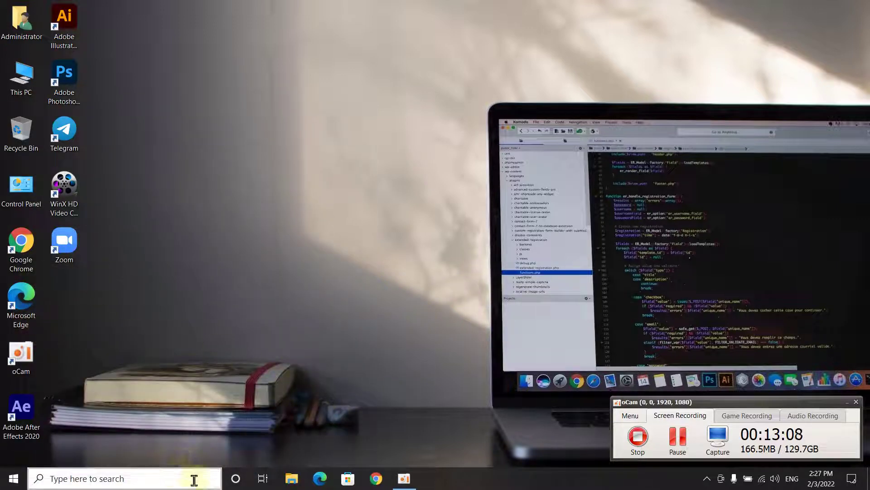
- Search Windows for Word, launch it, and create a new blank document
click(148, 476)
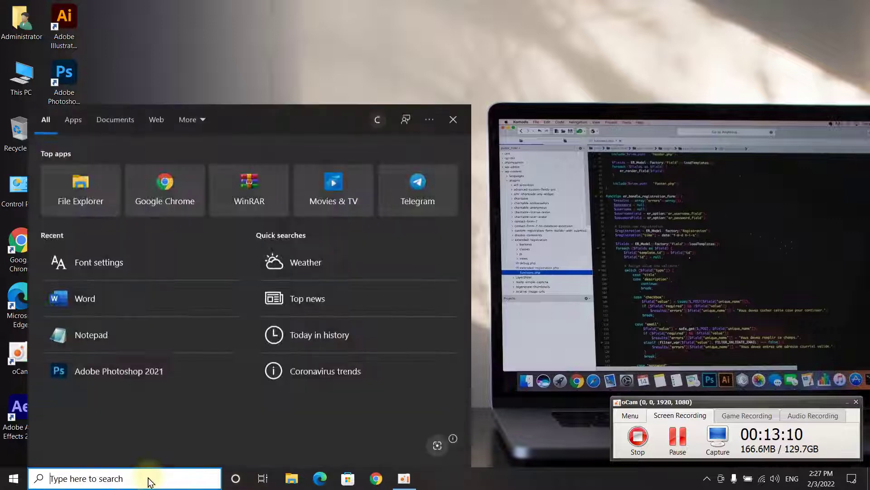
click(146, 477)
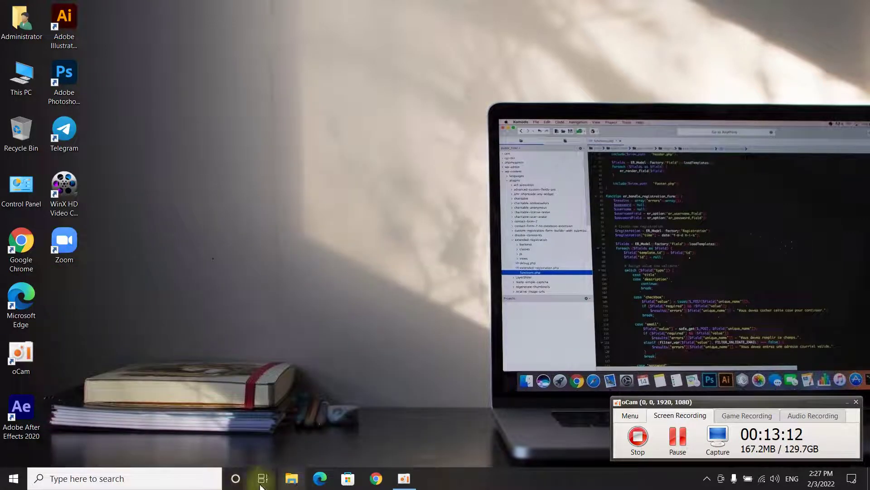
click(154, 477)
text(w)
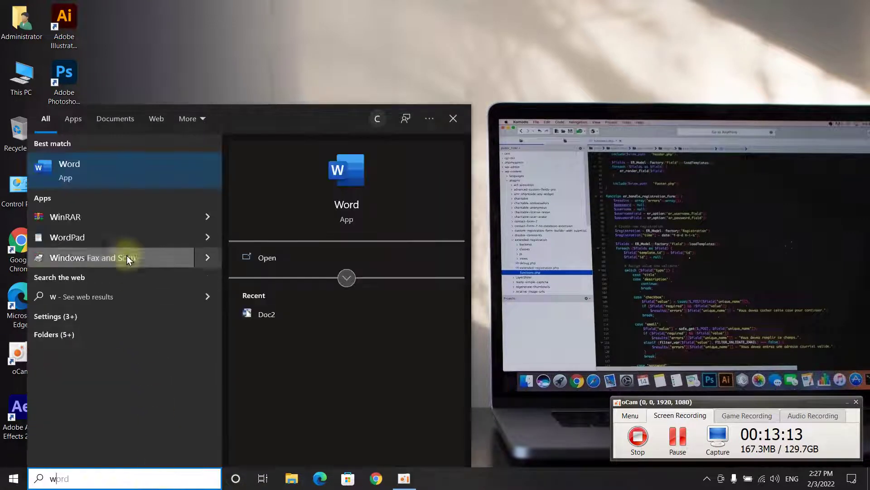
click(90, 170)
click(185, 139)
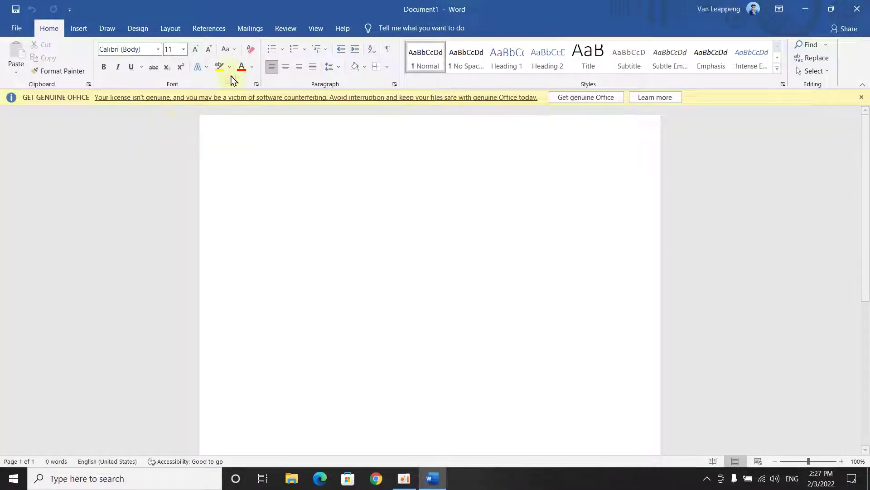
- Look through Word's list of available fonts, examining the newly installed Khmer and English typefaces
click(158, 49)
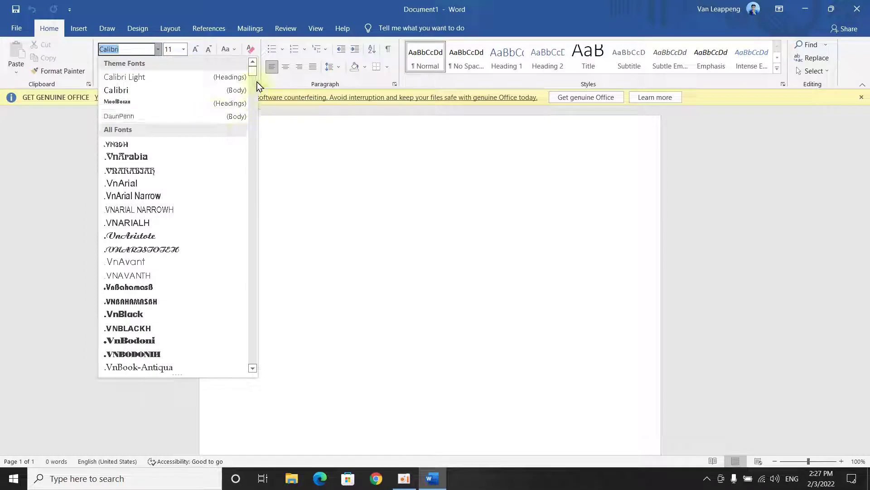
drag(253, 76, 176, 210)
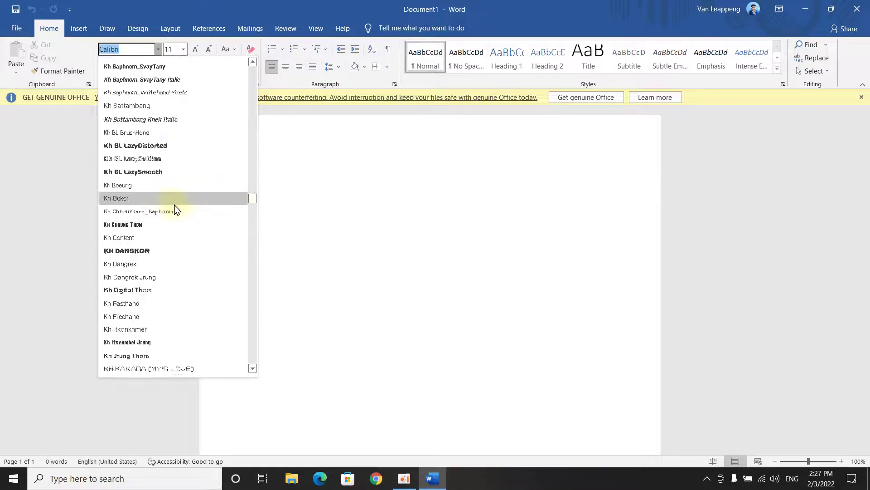
drag(248, 207, 249, 326)
scroll(190, 245, down, 6)
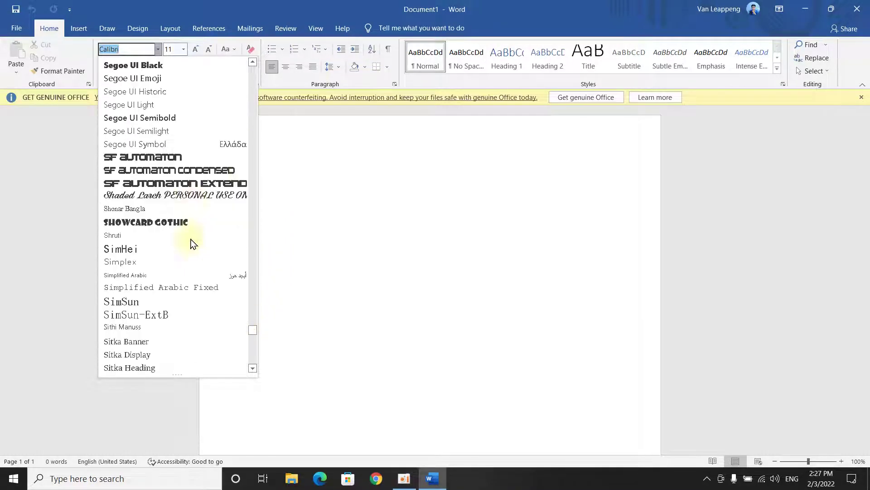
scroll(186, 248, down, 10)
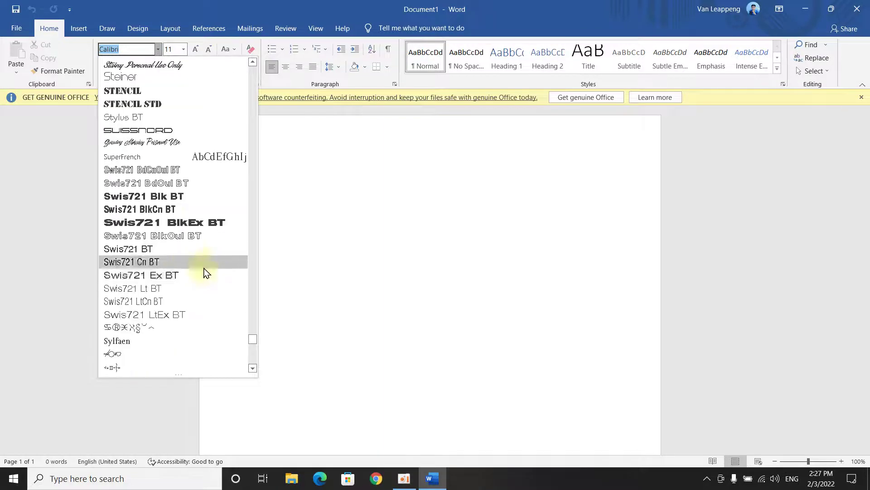
scroll(206, 275, down, 15)
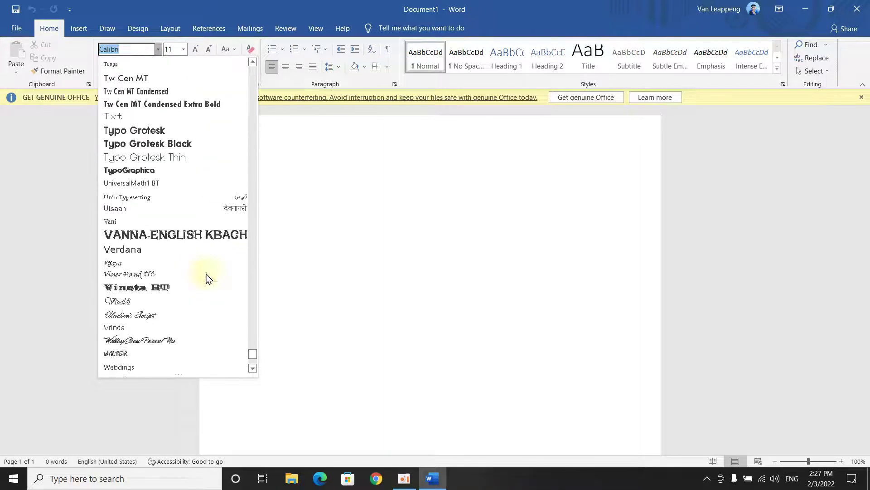